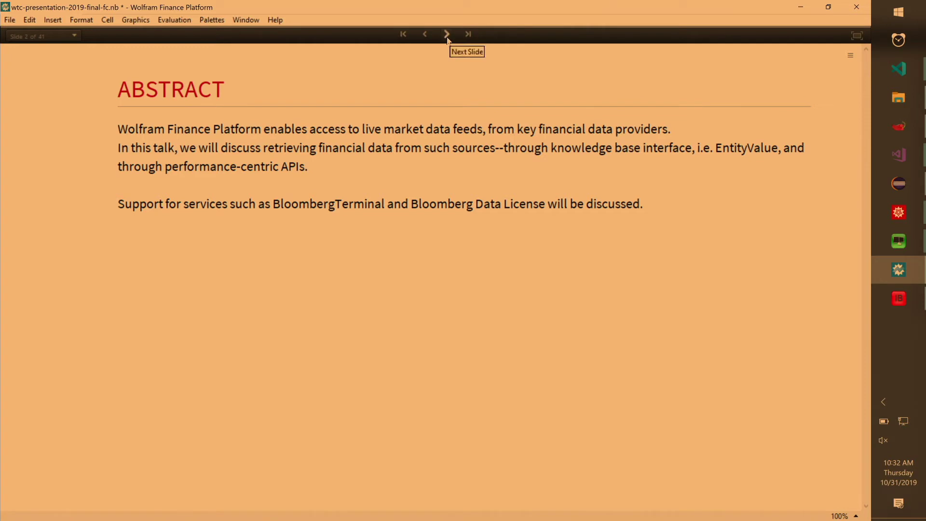
- Advance from the Abstract slide to slide 3, 'More Information about WFP'
left_click(447, 35)
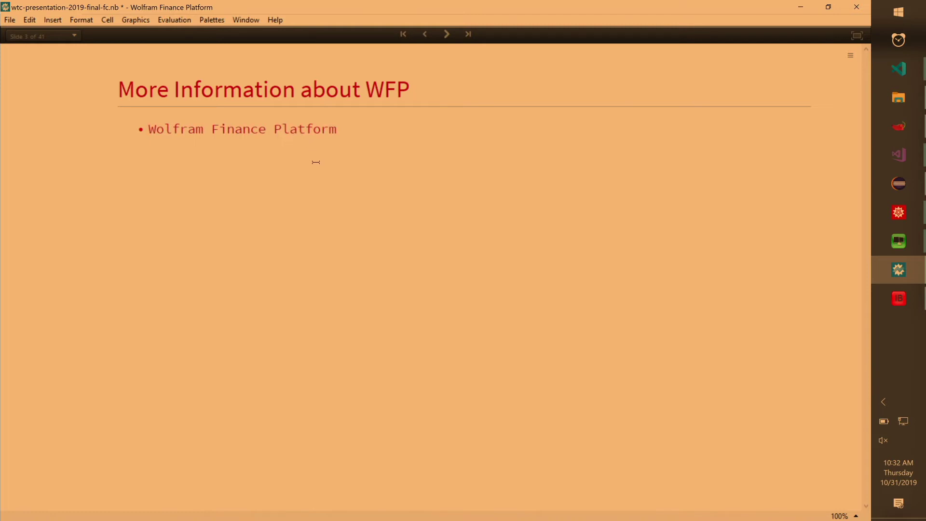
- Advance past the Built-In Financial Data slide to 'Available Properties', where Microsoft's property Length gives 73
left_click(443, 40)
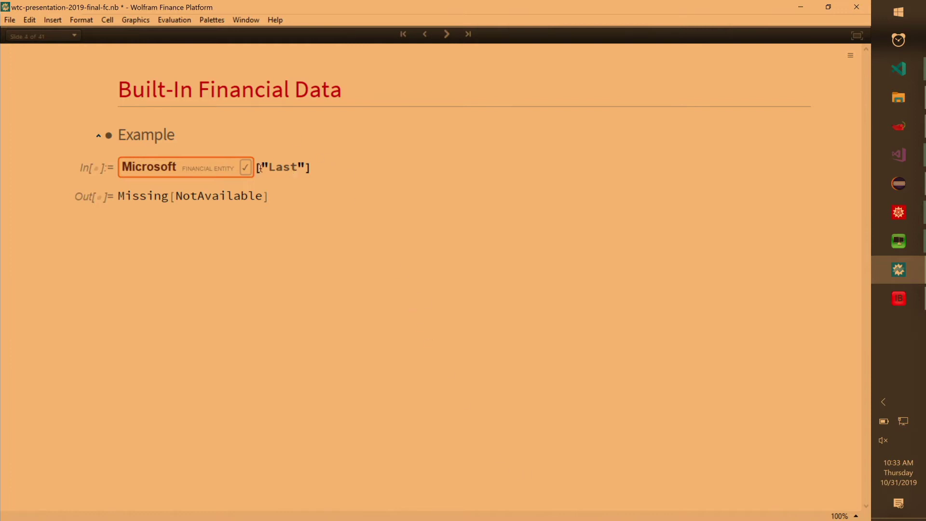
left_click(446, 35)
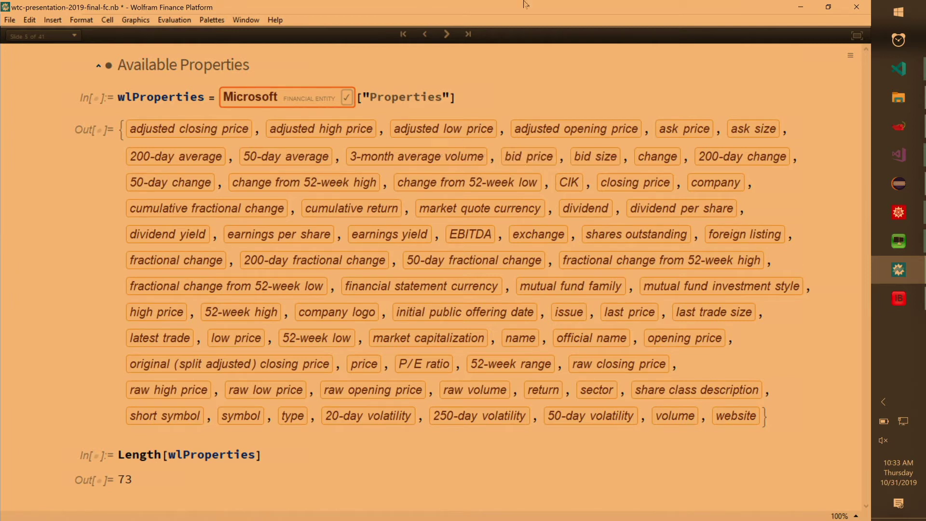
- Advance through Limitations to the Service Interface slide showing ServiceConnect["PubChem"] not connected
left_click(447, 31)
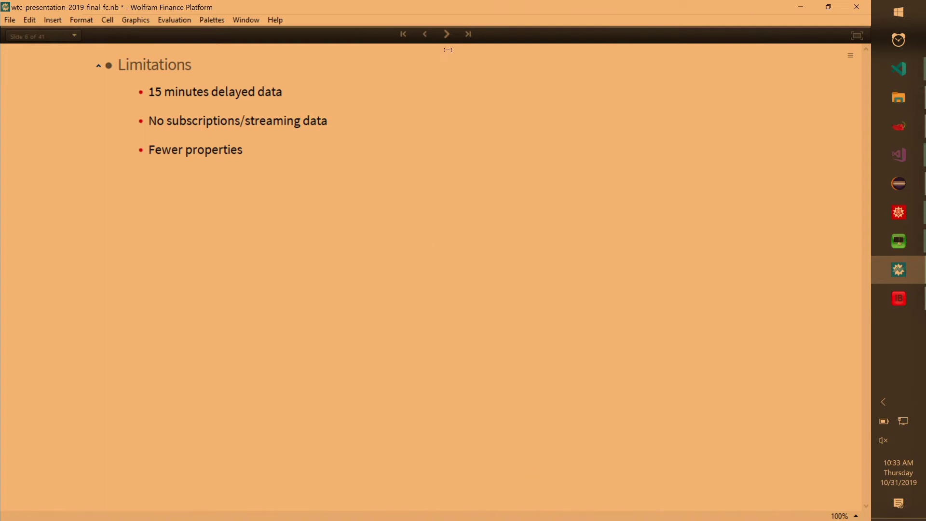
left_click(446, 33)
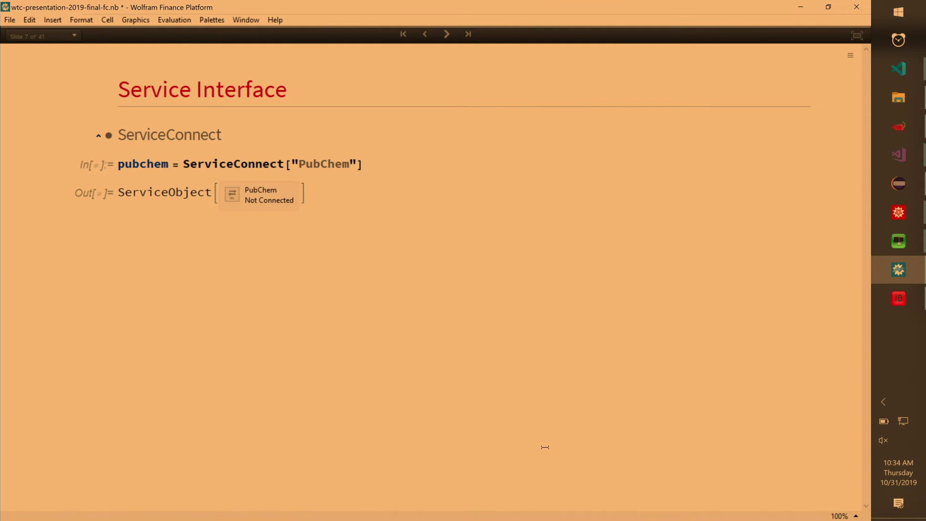
- Advance past the ServiceSubmit example to slide 10, the Bloomberg Data License contents
left_click(447, 34)
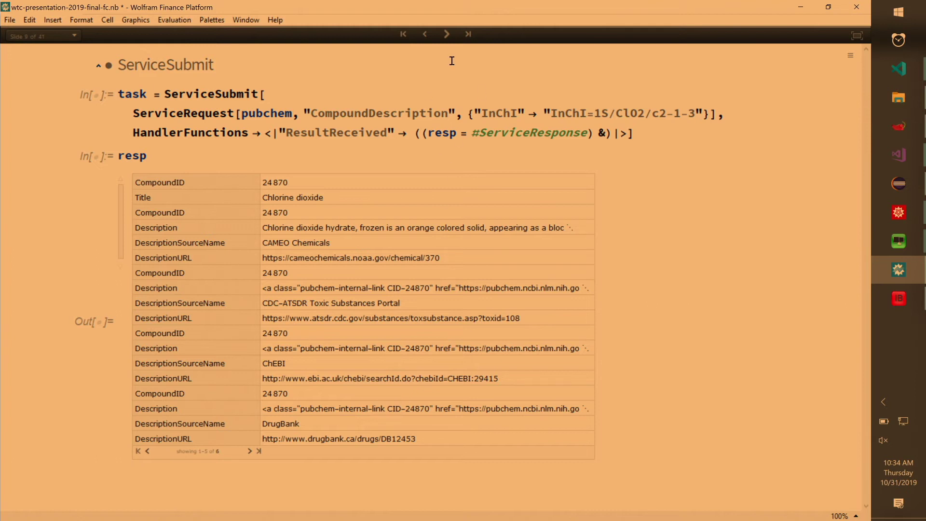
left_click(446, 34)
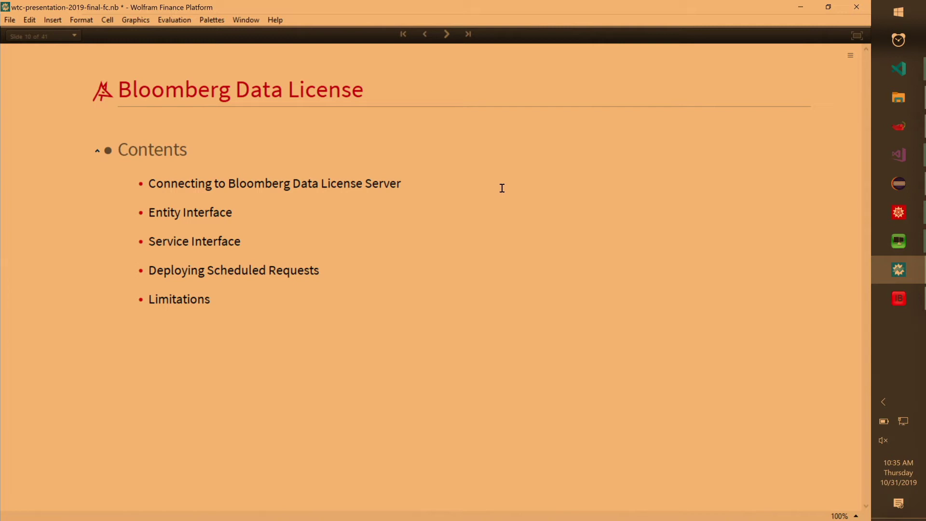
- Show the server connection slide, highlight 'SSL Certificates', then advance to slide 12, Entity Interface
left_click(446, 34)
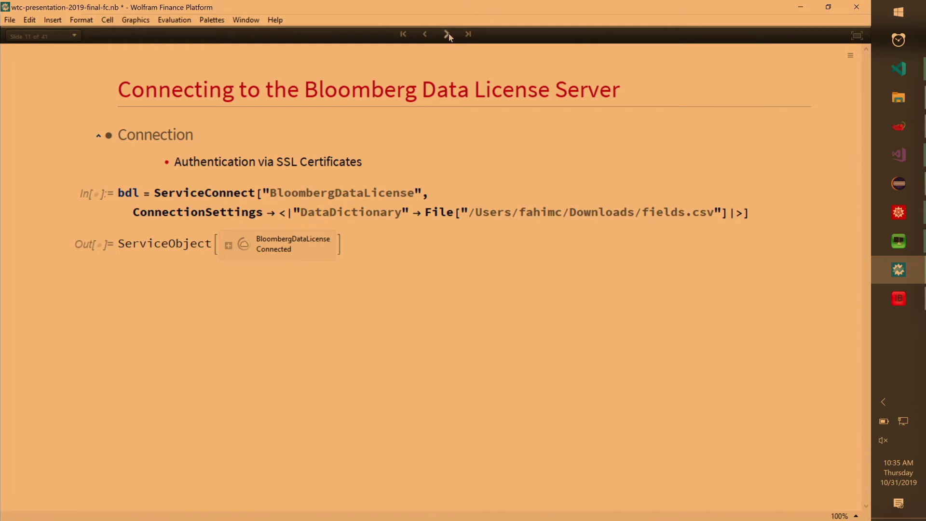
left_click_drag(263, 162, 363, 161)
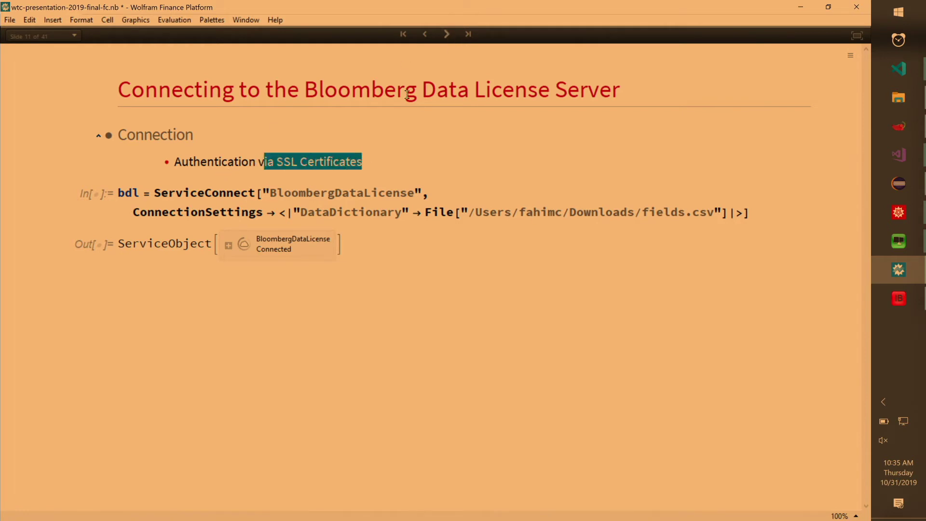
left_click(447, 34)
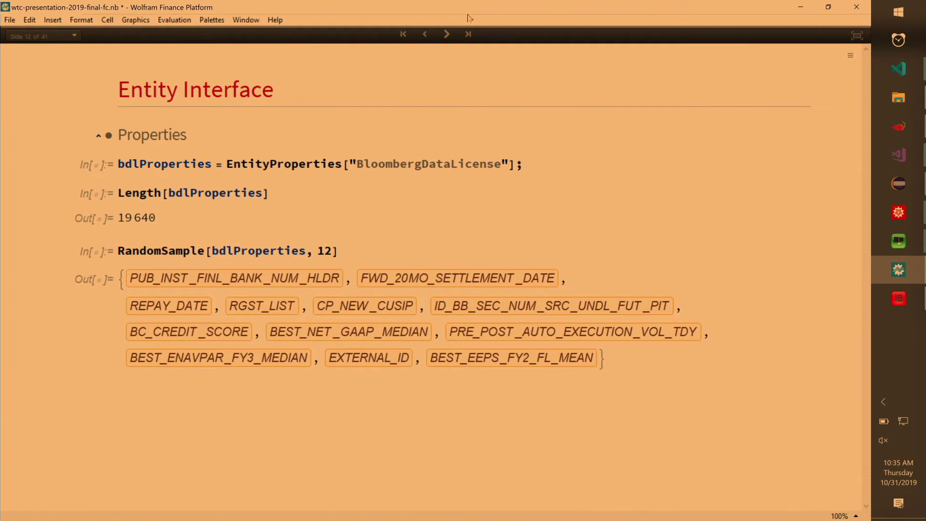
- Advance through Property Data and Historical Data to slide 15, the GetData request for AZO and MSFT
left_click(450, 39)
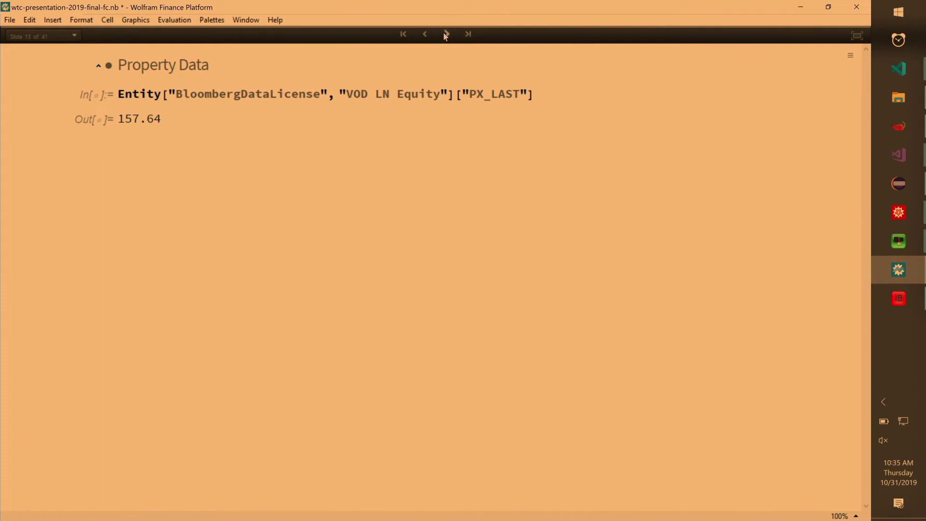
left_click(446, 35)
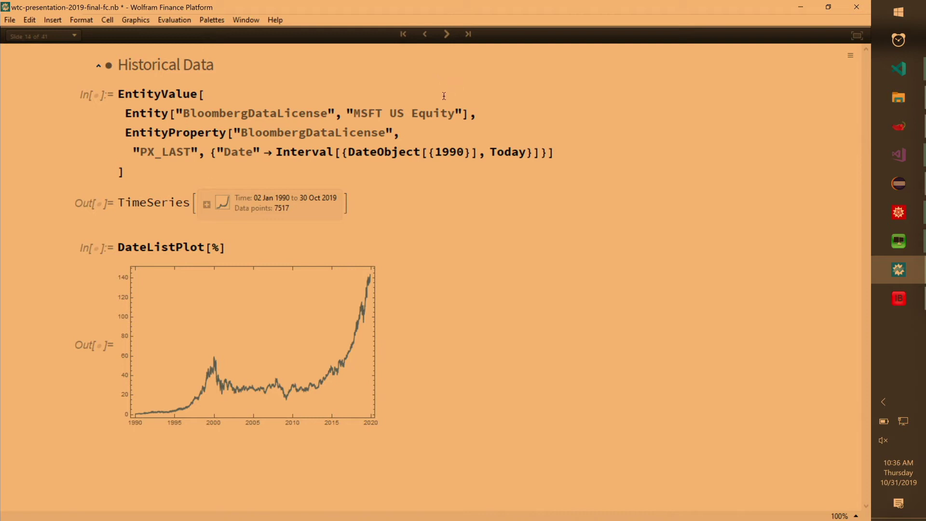
left_click(446, 40)
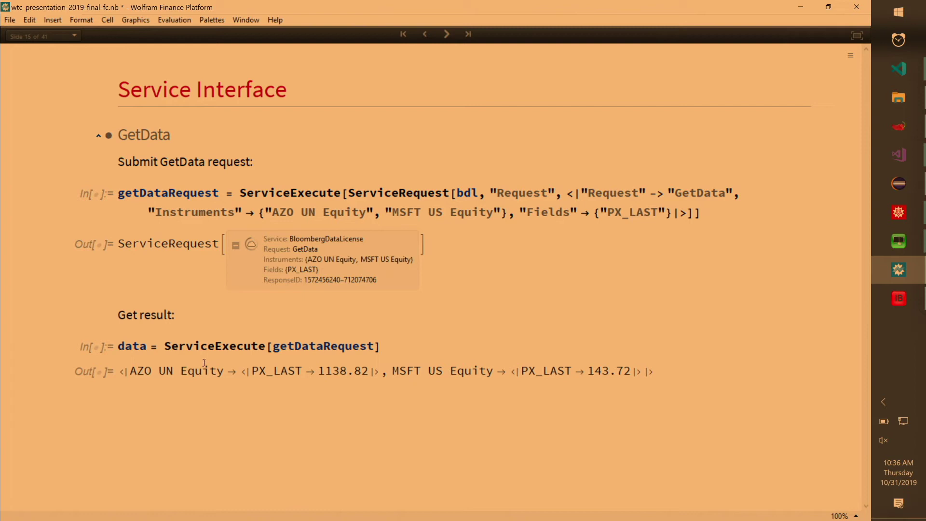
- Advance five slides, past GetHistory, GetQuotes, GetAllQuotes and GetCompanyData, to slide 20
left_click(447, 36)
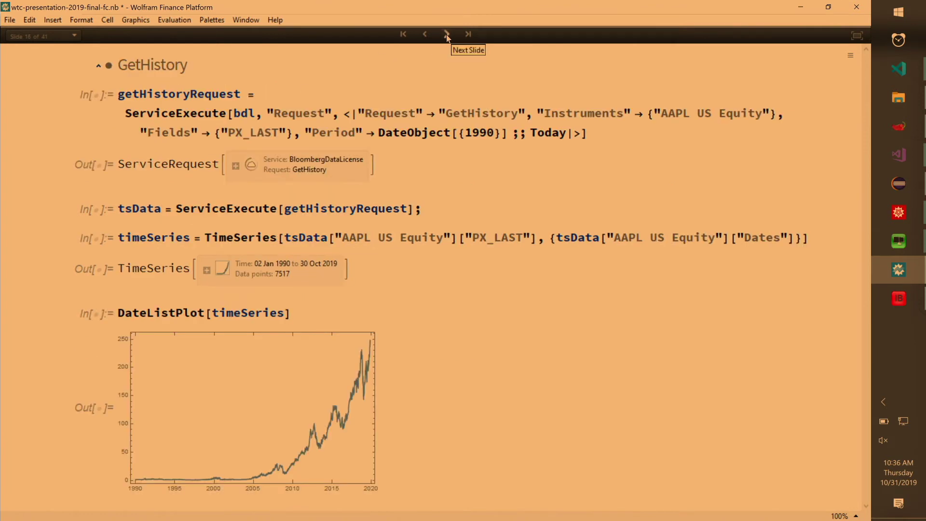
left_click(447, 36)
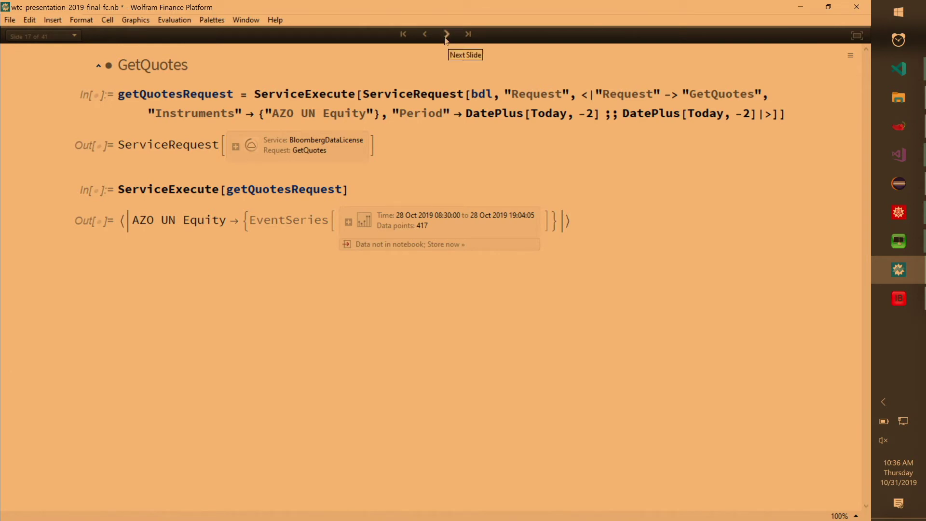
left_click(446, 34)
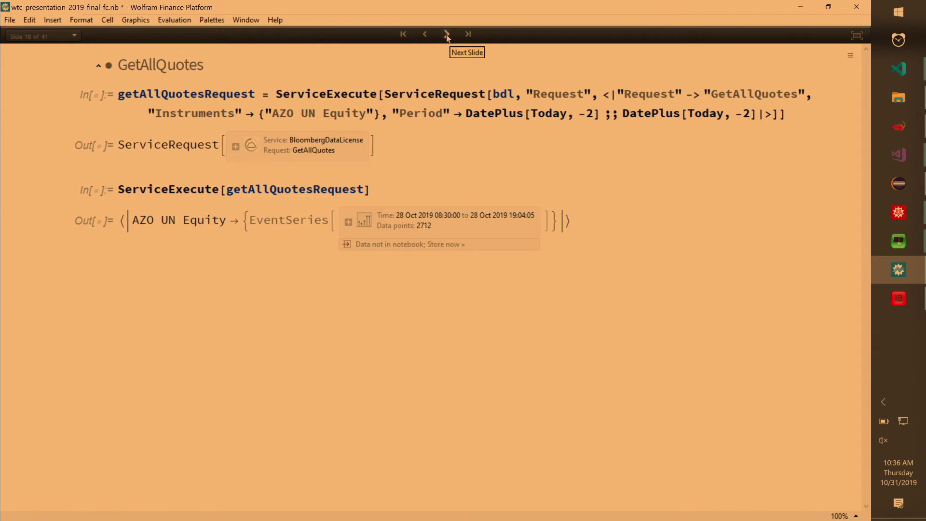
left_click(446, 36)
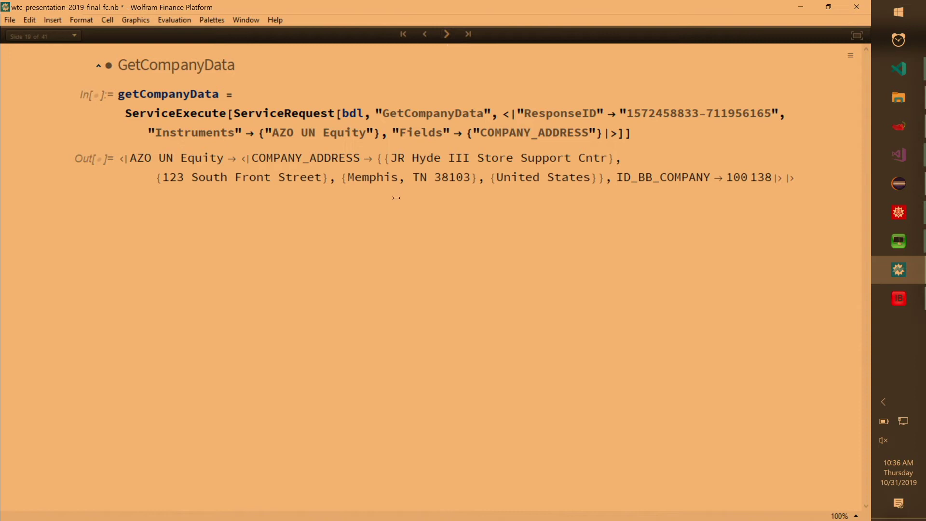
left_click(448, 35)
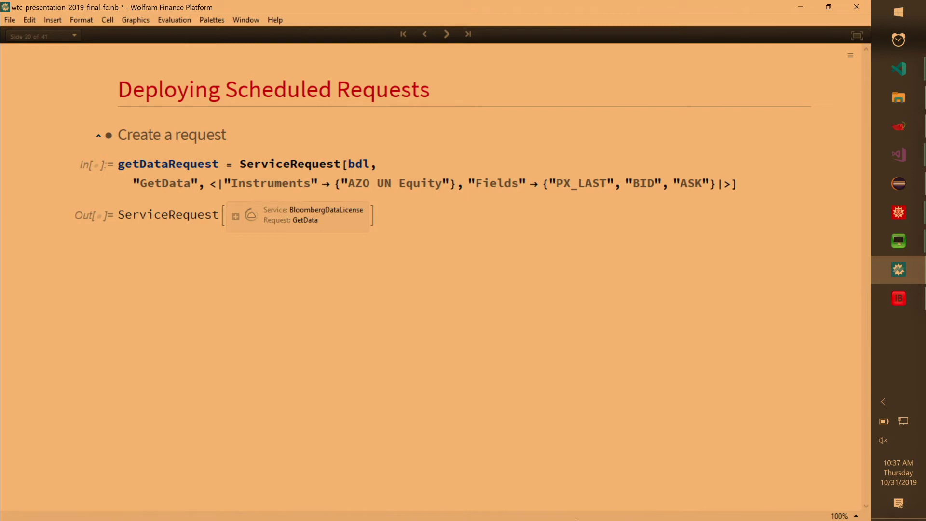
- Show the weekly ServiceSubmit slide, select its Print handler, then advance to 'Query deployed tasks'
left_click(447, 35)
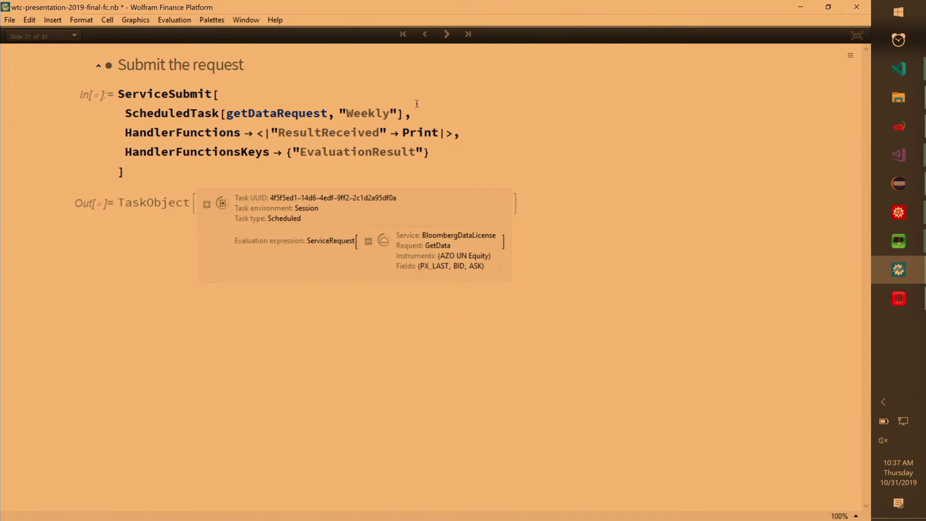
double_click(419, 135)
left_click(447, 34)
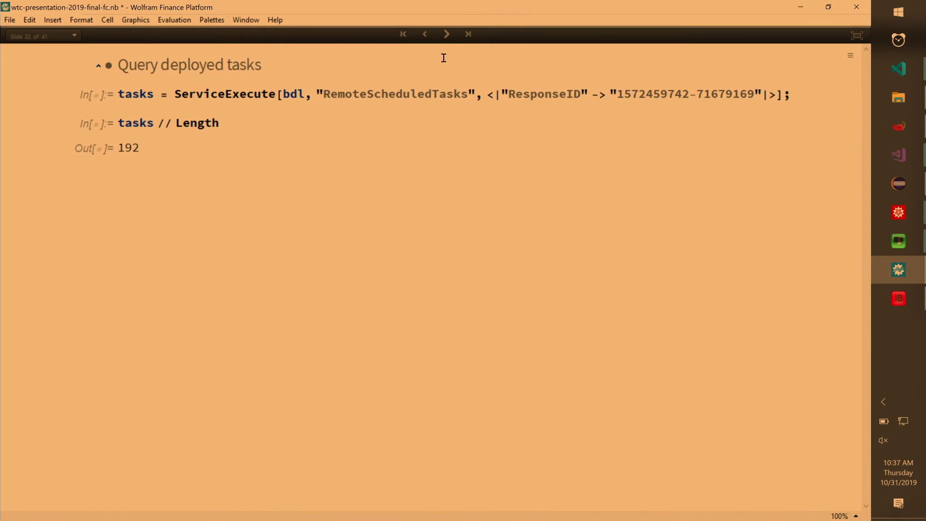
- Advance via the Redeploy tasks slide to slide 24, Limitations, showing the 53.8764-second fetch
left_click(446, 34)
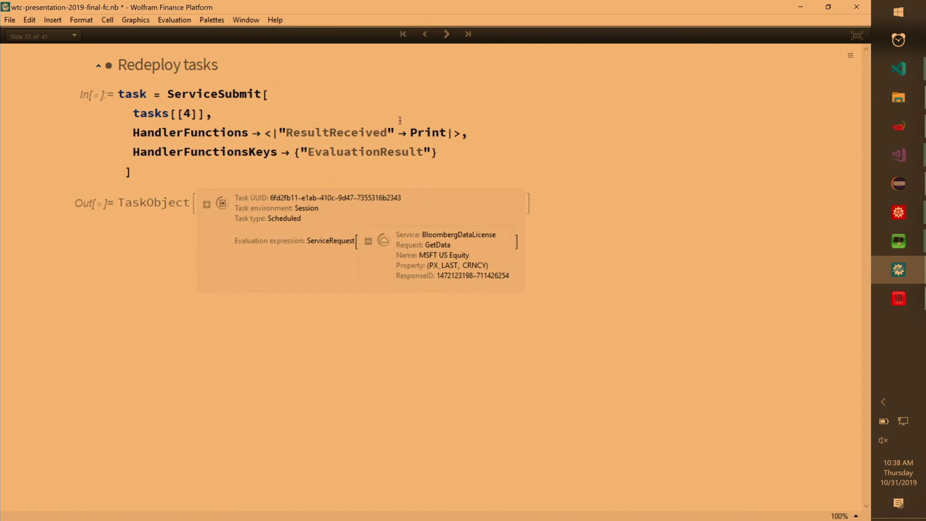
left_click(424, 35)
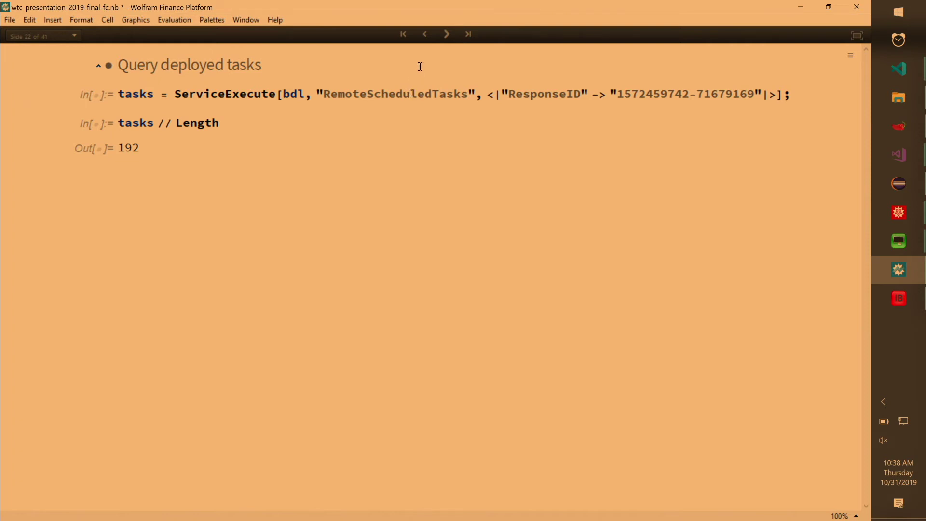
left_click(447, 35)
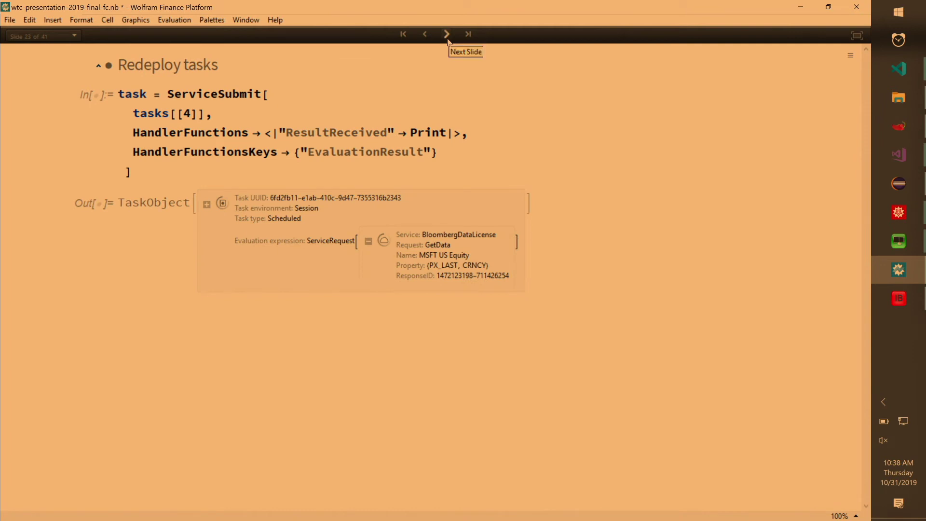
left_click(448, 39)
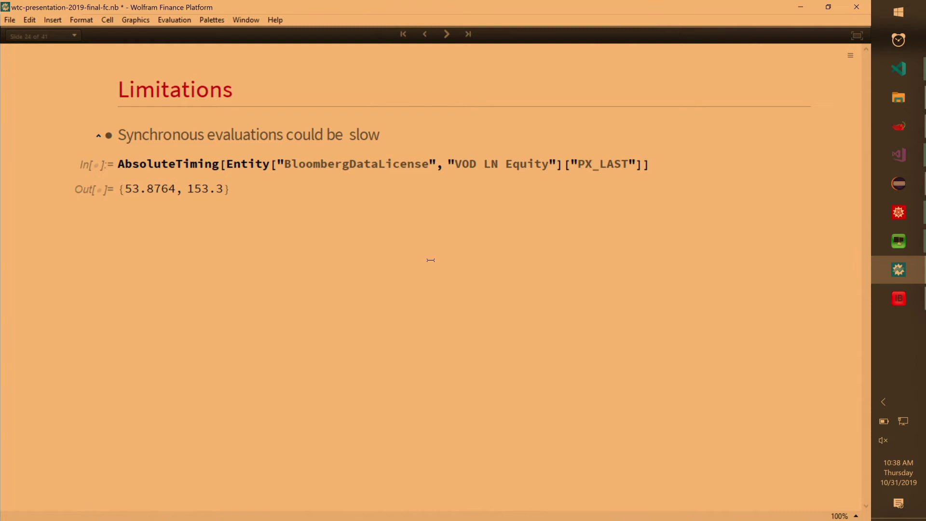
- Advance past the slow-evaluation flowchart to slide 27, the Bloomberg Terminal contents
left_click(447, 33)
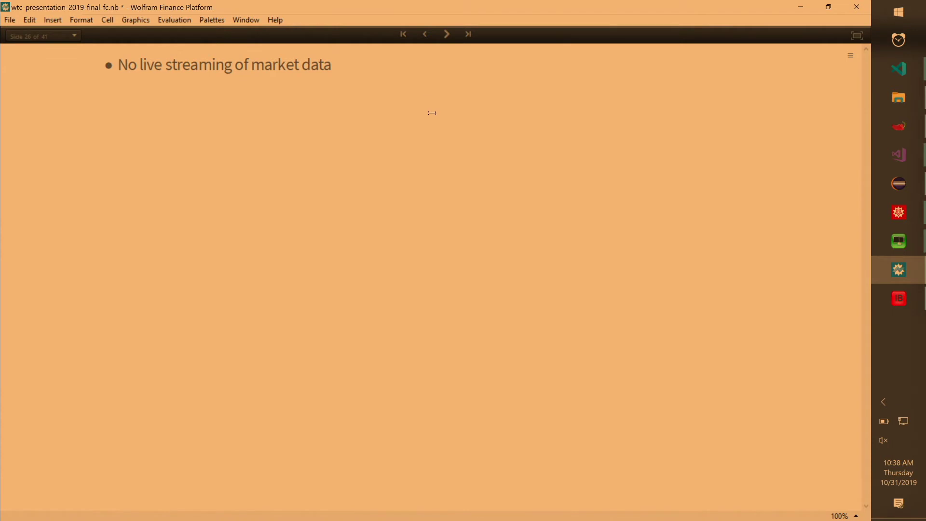
left_click(447, 34)
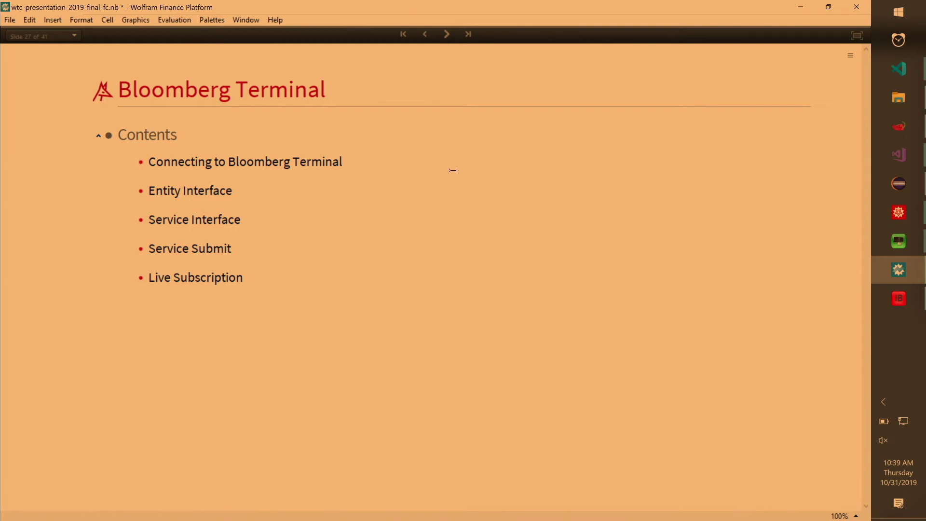
- Evaluate ServiceConnect on the Connecting to Bloomberg Terminal slide, then advance to Entity Interface
left_click(447, 35)
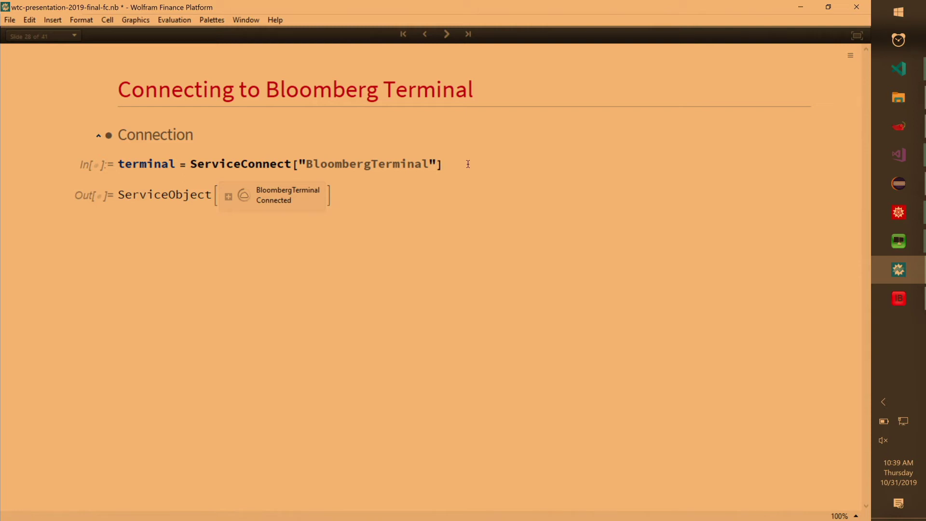
key("shift+Return")
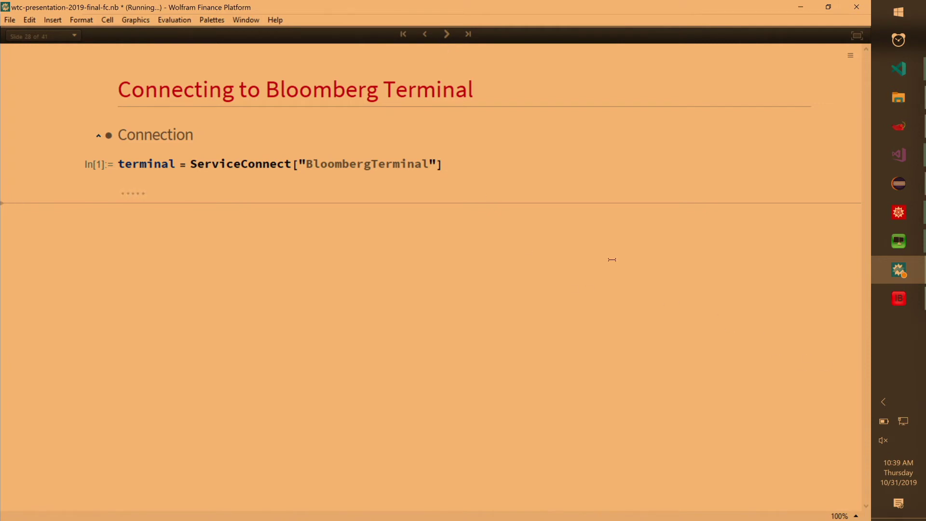
left_click(446, 33)
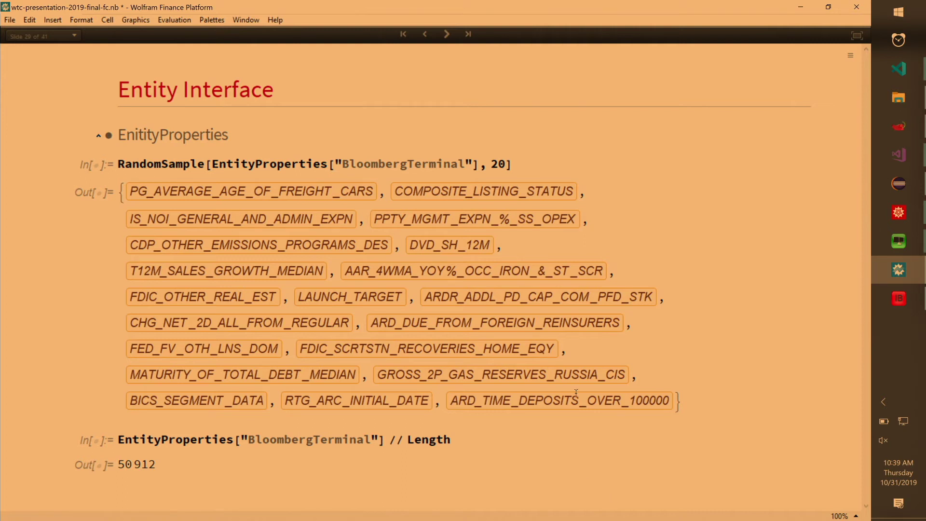
- On the Reference Data slide, highlight the EntityPropertyAssociation option in the EntityValue input
left_click(447, 36)
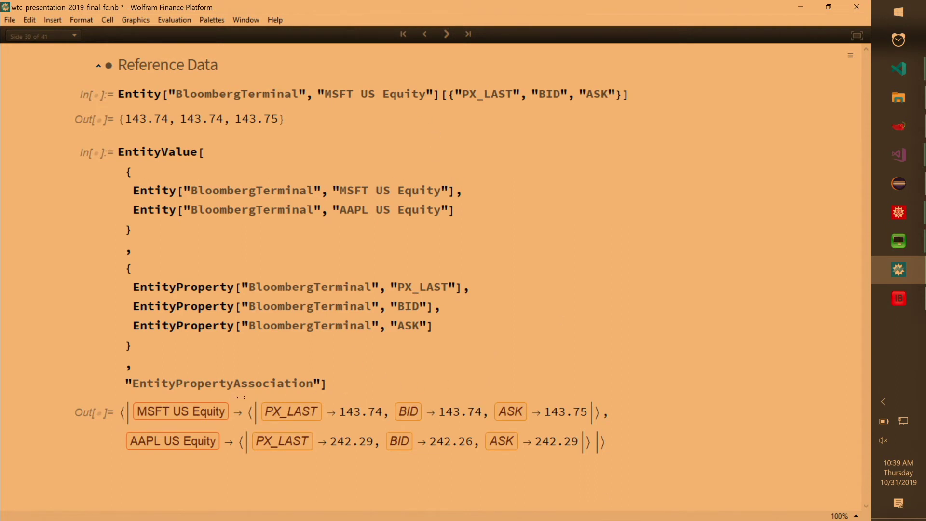
double_click(250, 380)
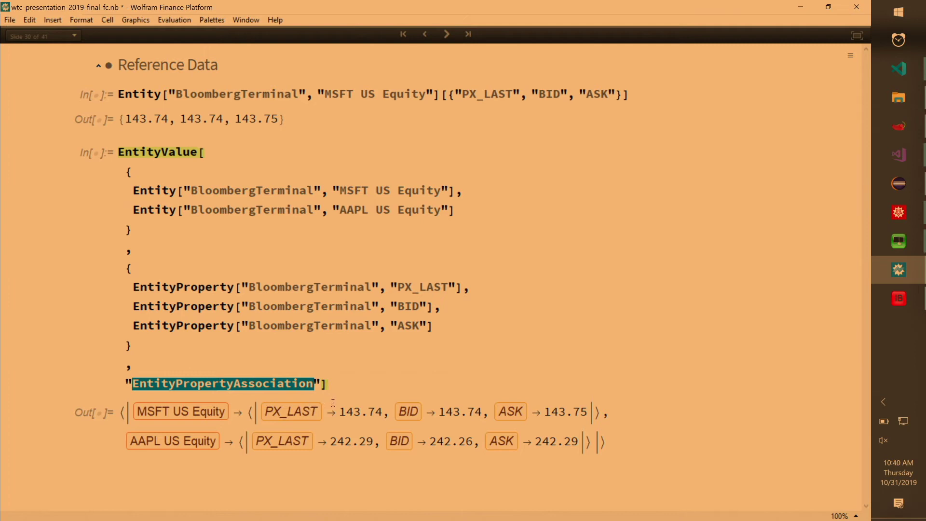
left_click(340, 384)
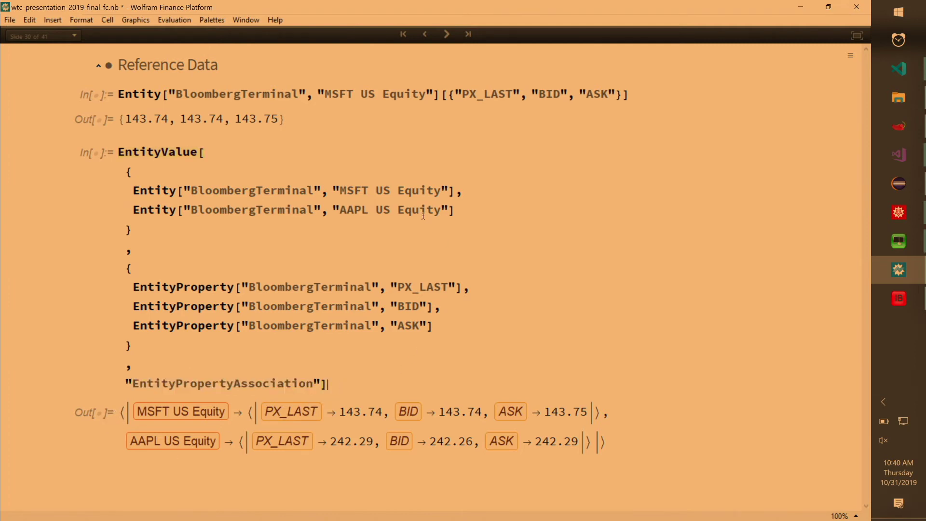
- Step through the Historical Data and Tick Data slides to slide 33, Market Bar Data
left_click(447, 35)
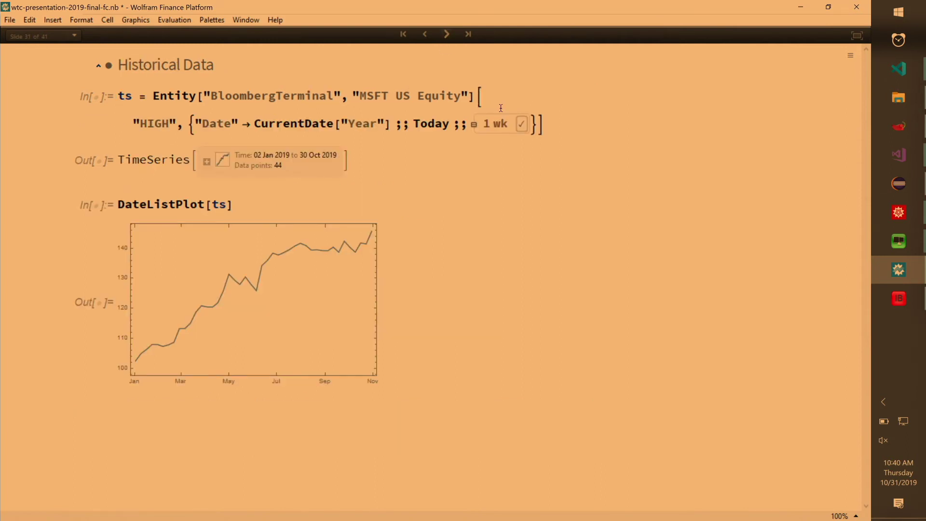
left_click(447, 35)
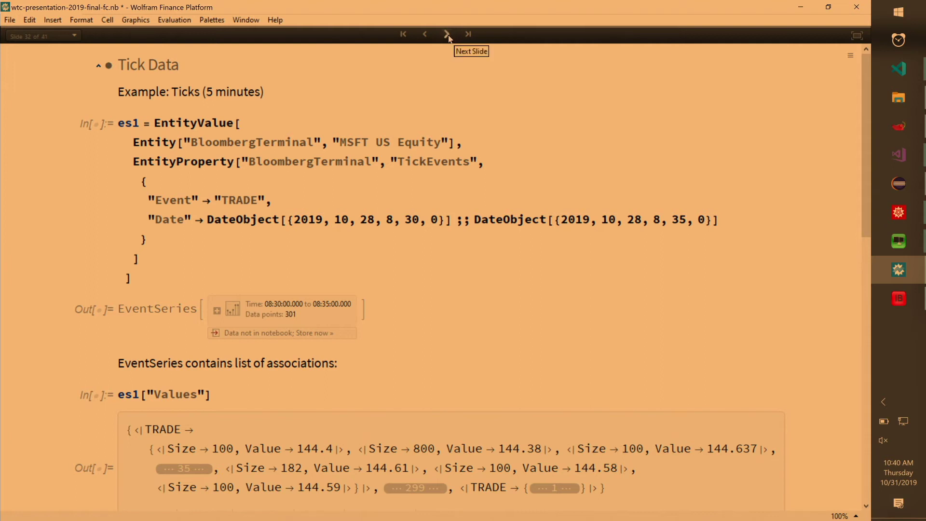
left_click(447, 35)
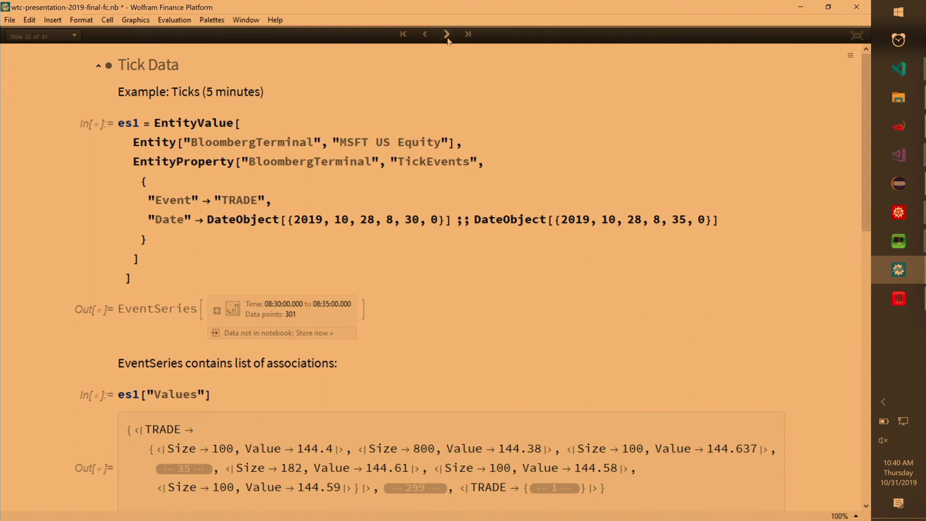
left_click(448, 35)
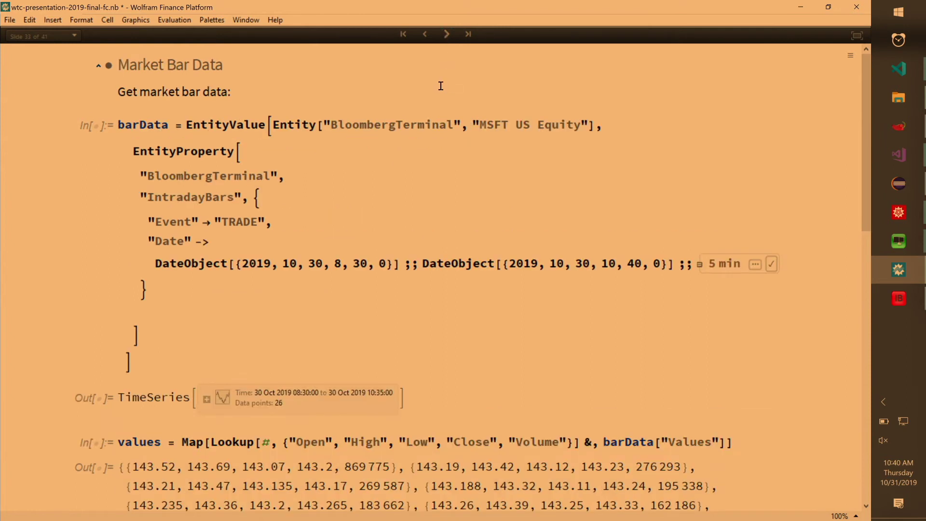
- Scroll through the TWITTER_SENTIMENT documentation on Service Interface, then advance to service Historical Data
left_click(447, 39)
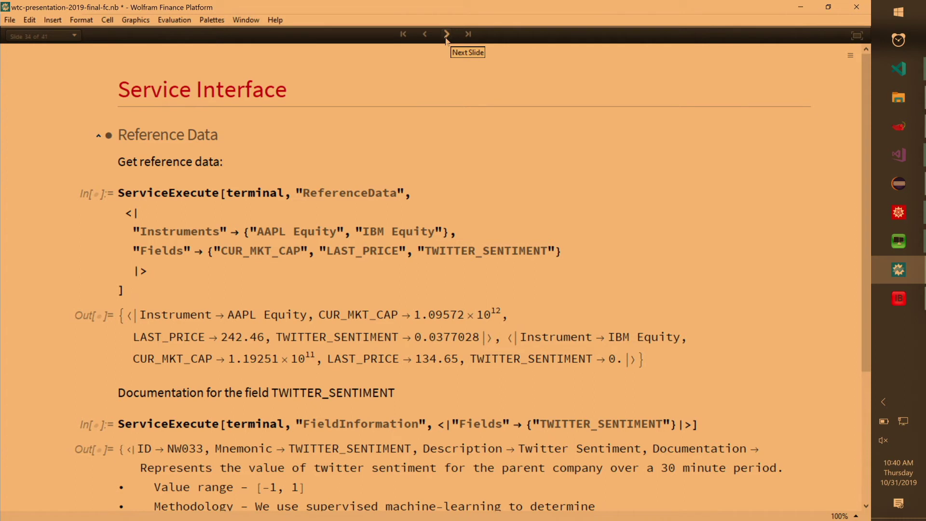
scroll(316, 243, "down", 1)
scroll(316, 243, "down", 3)
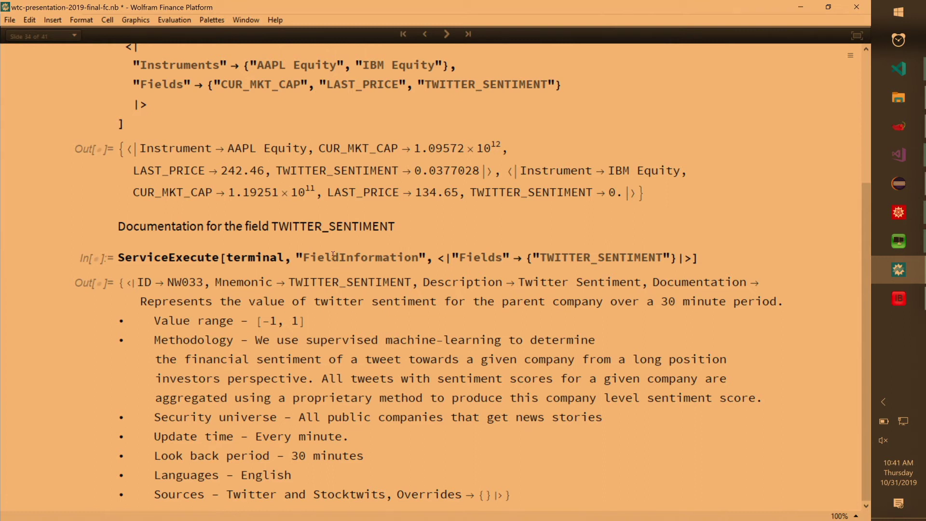
left_click(447, 35)
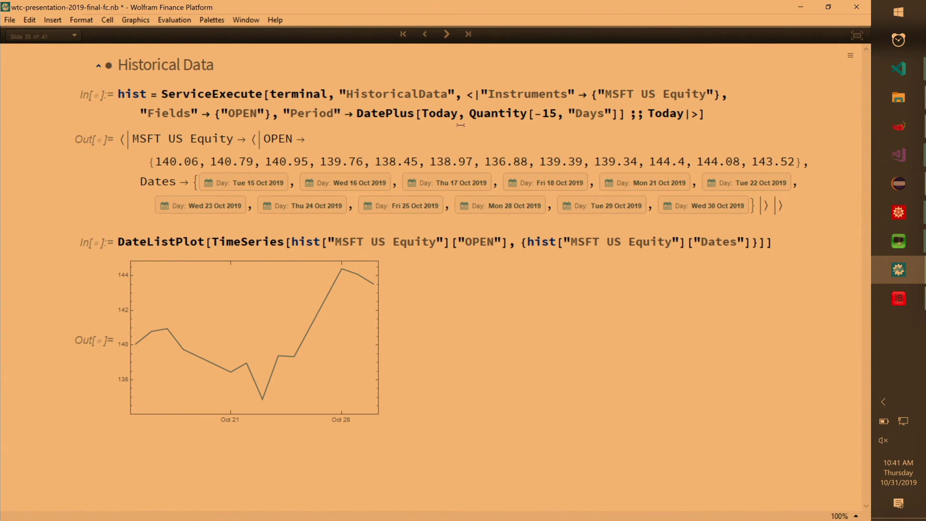
- Advance through the service Tick Data and Market Bar Data slides to slide 38, Service Submit
left_click(447, 34)
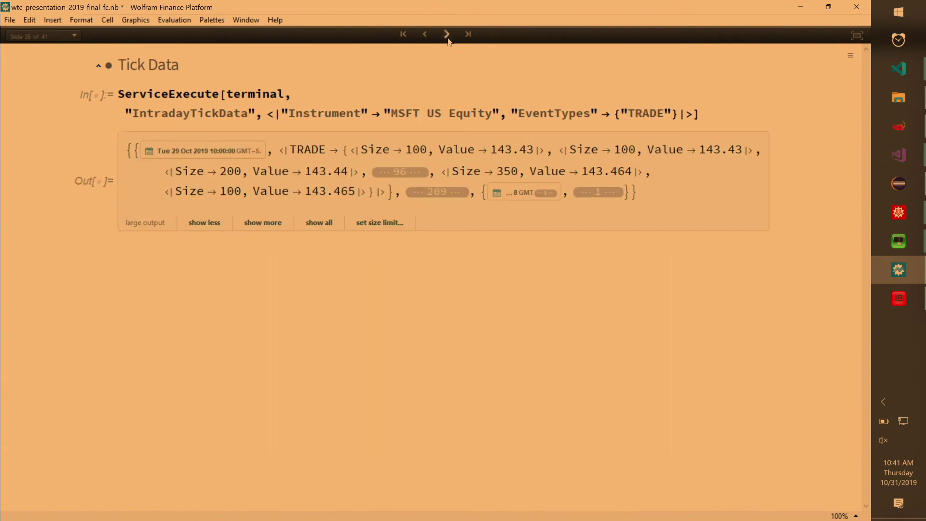
left_click(447, 38)
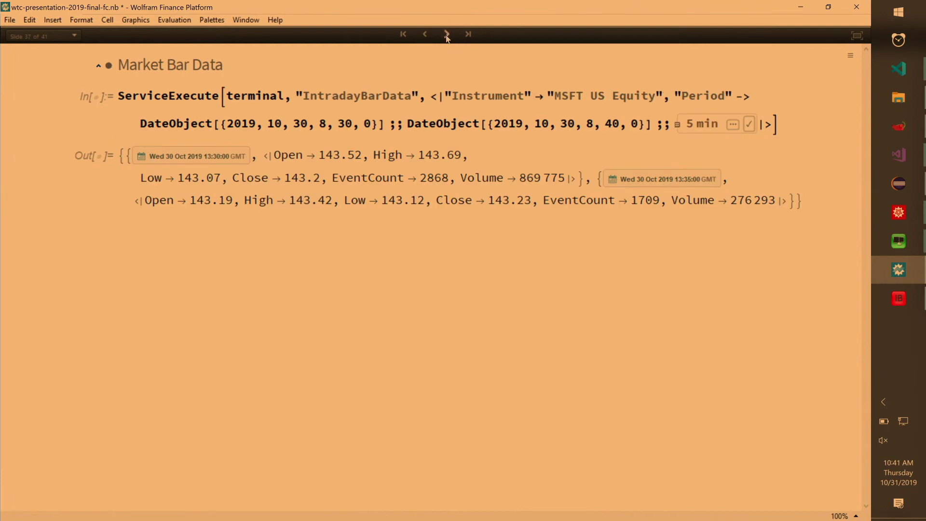
left_click(446, 34)
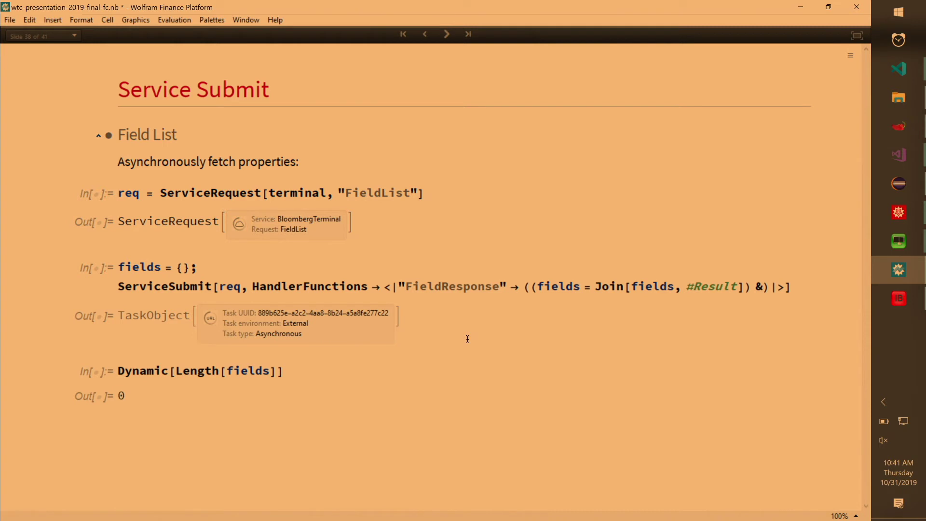
- Evaluate the req cell and submit the FieldList request asynchronously
left_click(455, 198)
key("shift+Return")
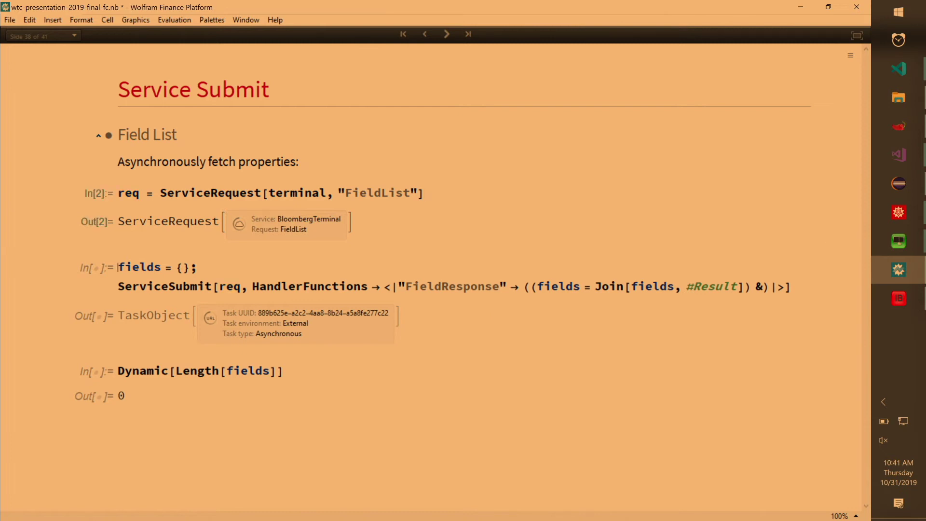
key("shift+Return")
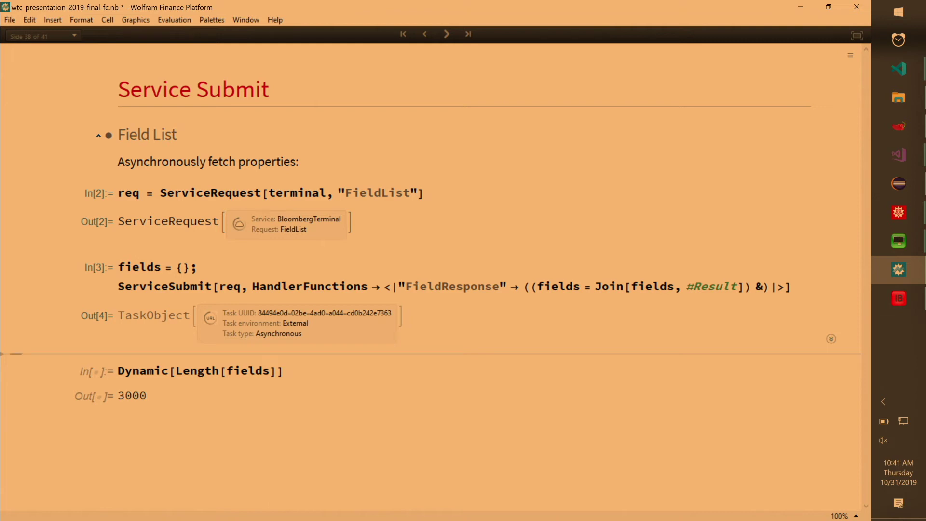
- Evaluate 1 + 1 to get 2 while fields load, then move on through the slides
type("1 + ")
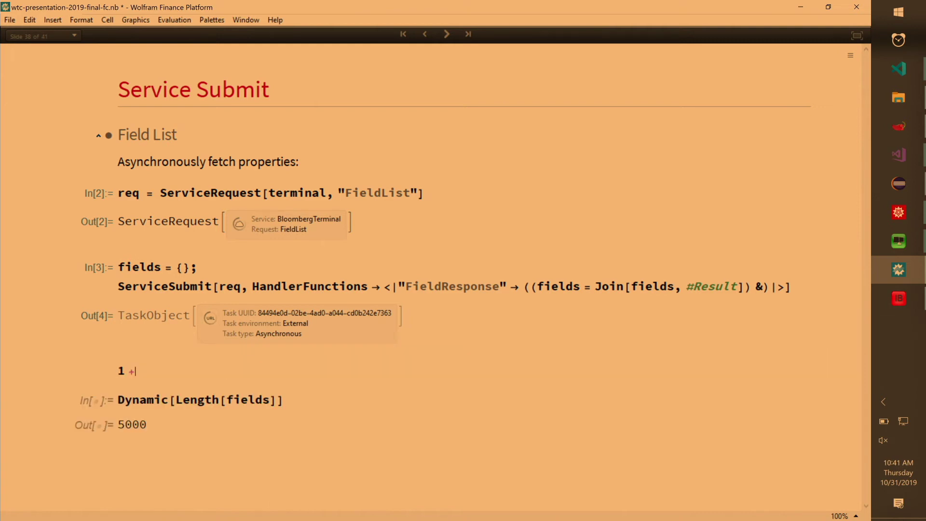
type("1")
key("shift+Return")
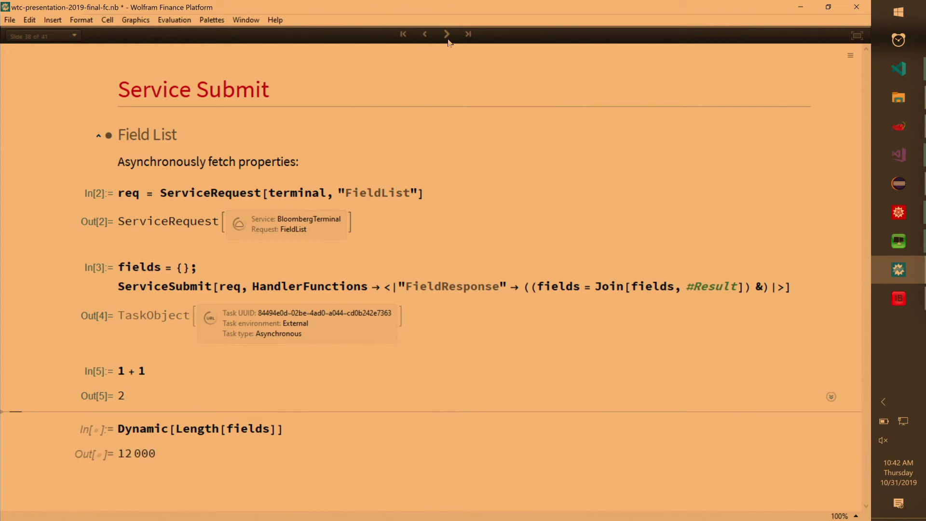
left_click(447, 35)
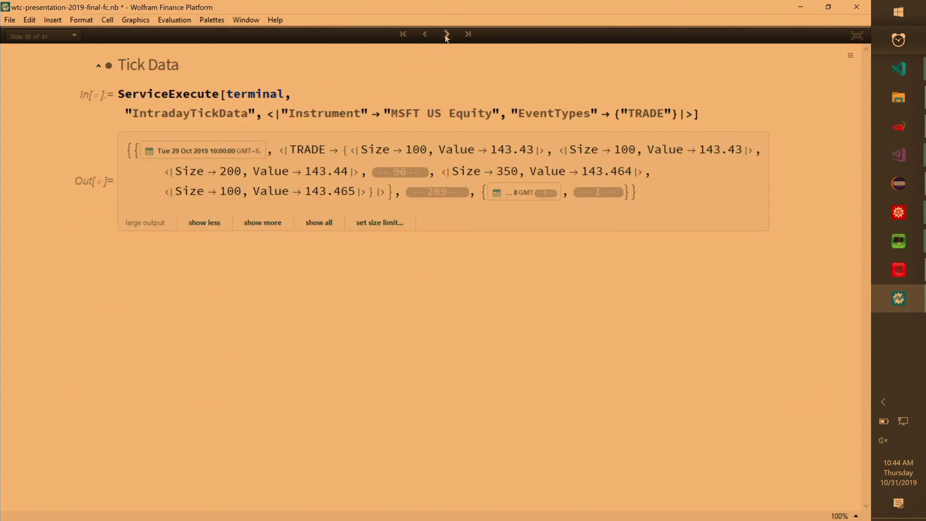
left_click(446, 38)
- Go through the Subscription slides to the final Compatibility slide, then minimize the presentation window
left_click(446, 38)
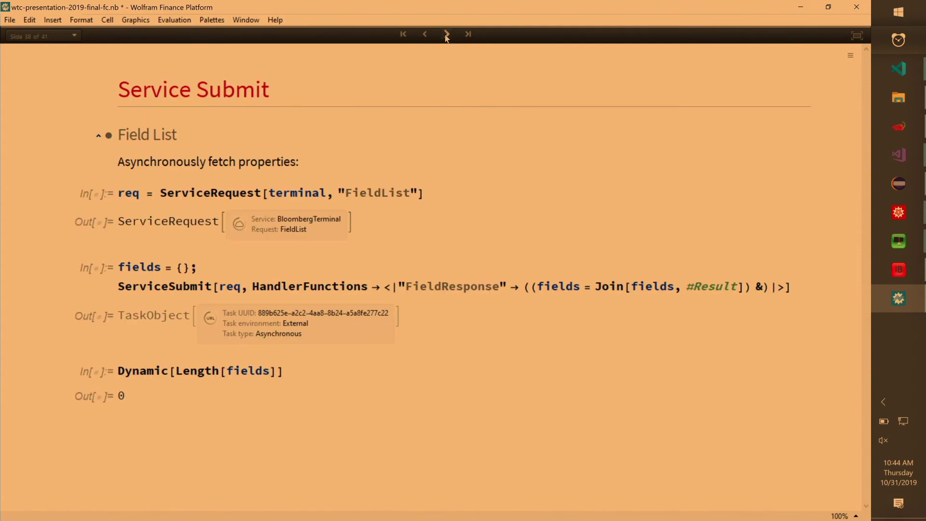
left_click(446, 38)
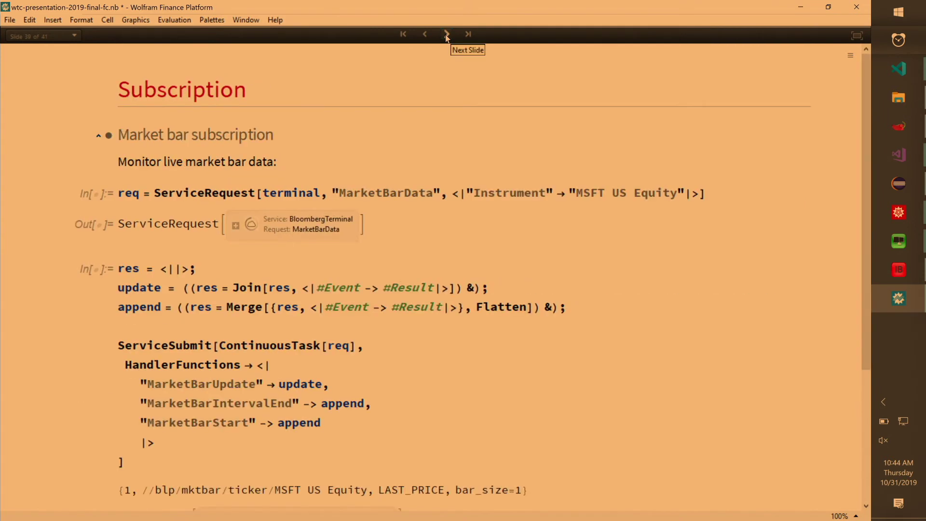
left_click(446, 38)
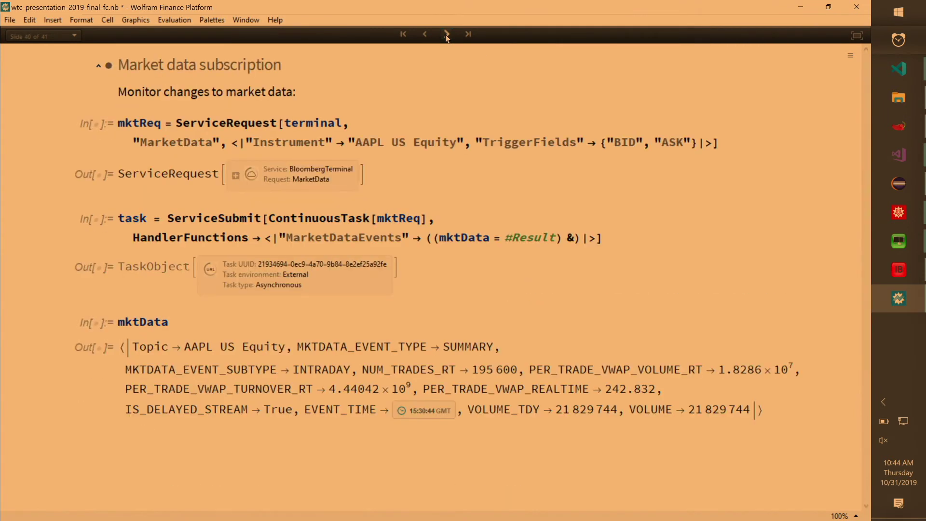
left_click(446, 38)
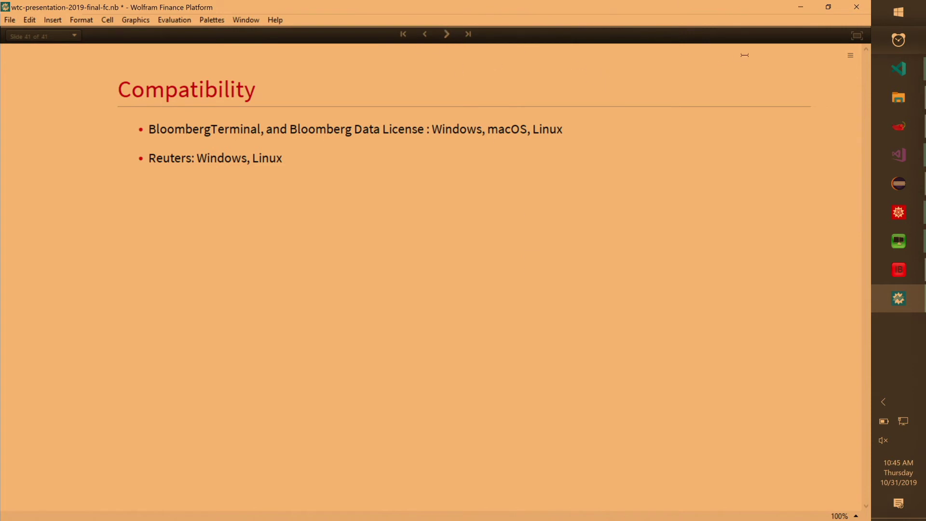
left_click(800, 9)
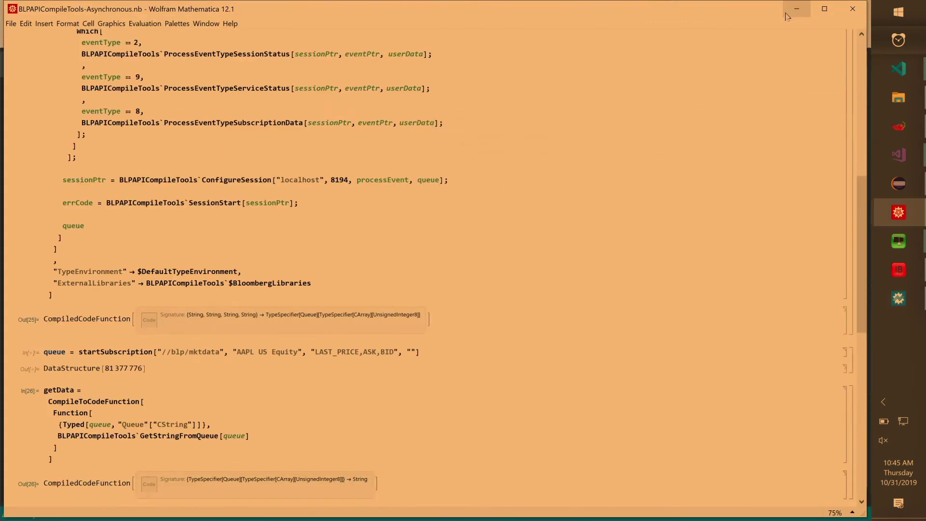
- Bring the compiler presentation notebook forward and return it to the first slide
mouse_move(901, 212)
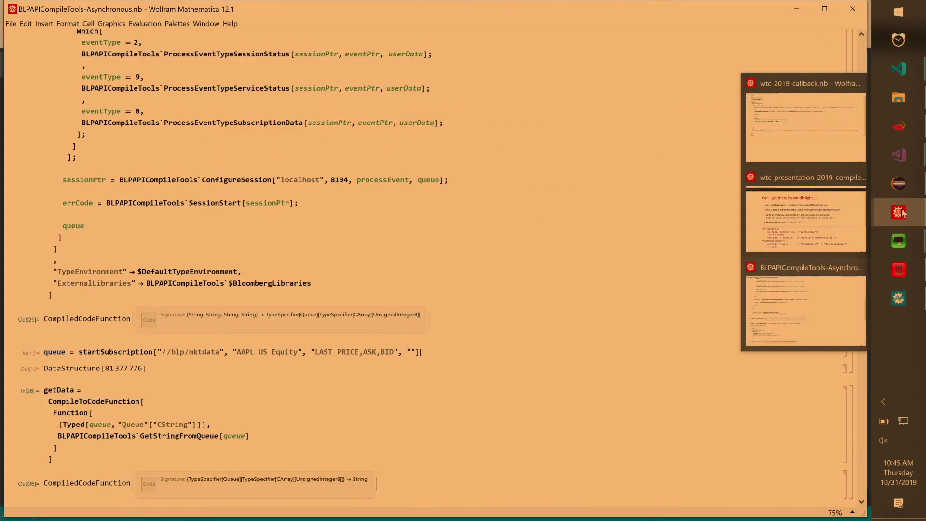
left_click(823, 204)
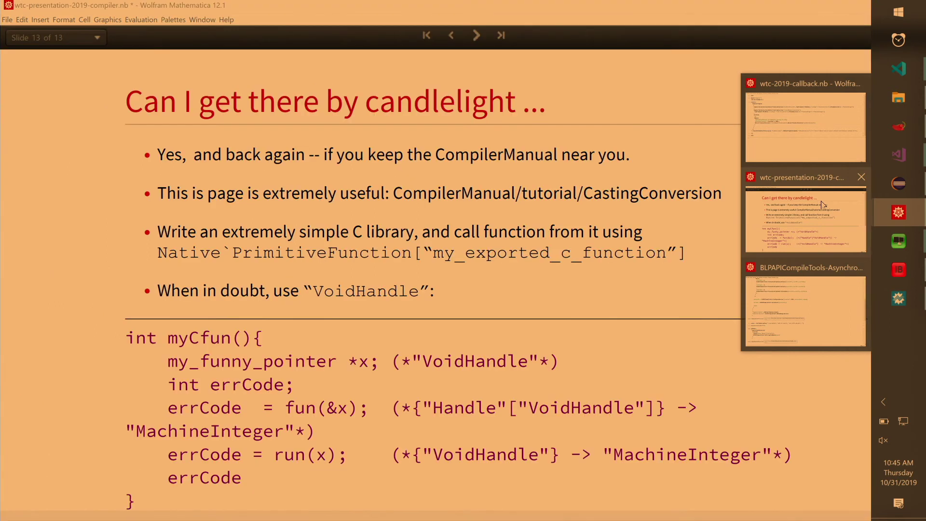
left_click(427, 35)
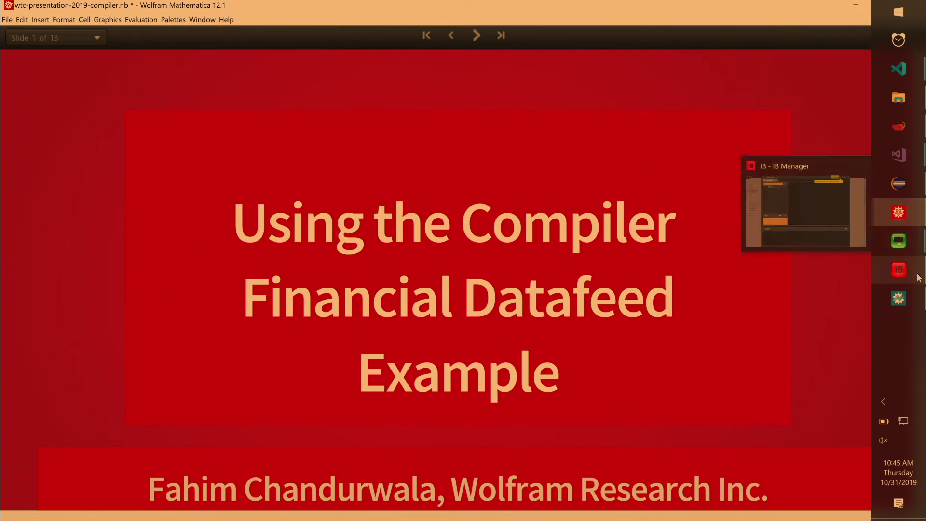
- Rerun the AAPL subscription in BLPAPICompileTools-Asynchronous.nb, then advance the deck to Make it move
mouse_move(905, 213)
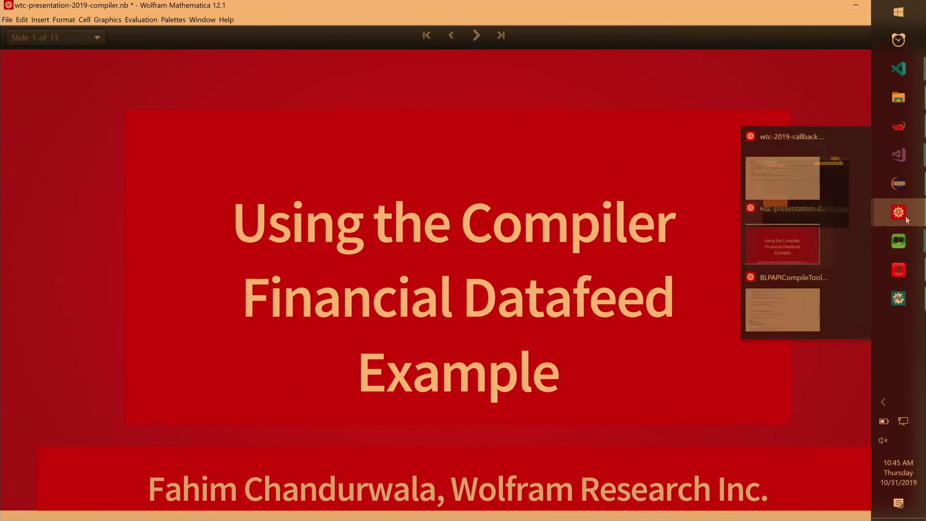
left_click(816, 299)
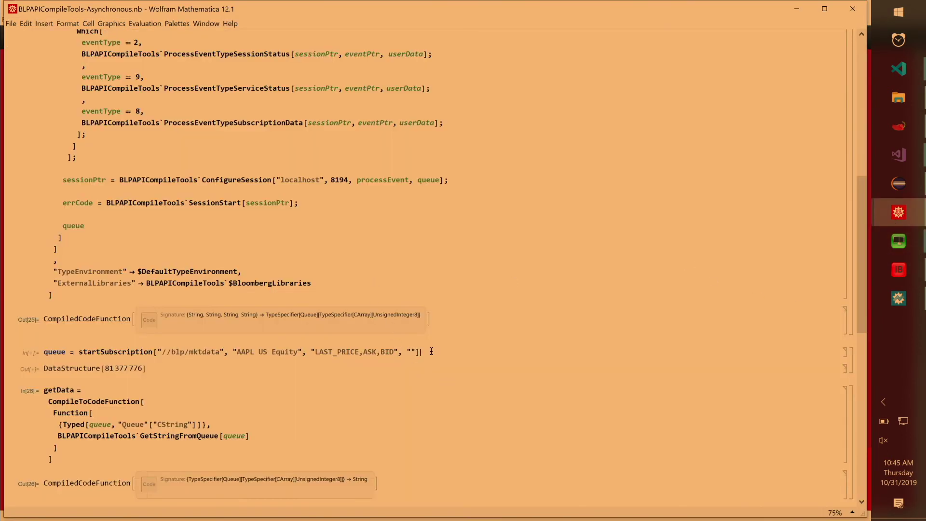
key("shift+Return")
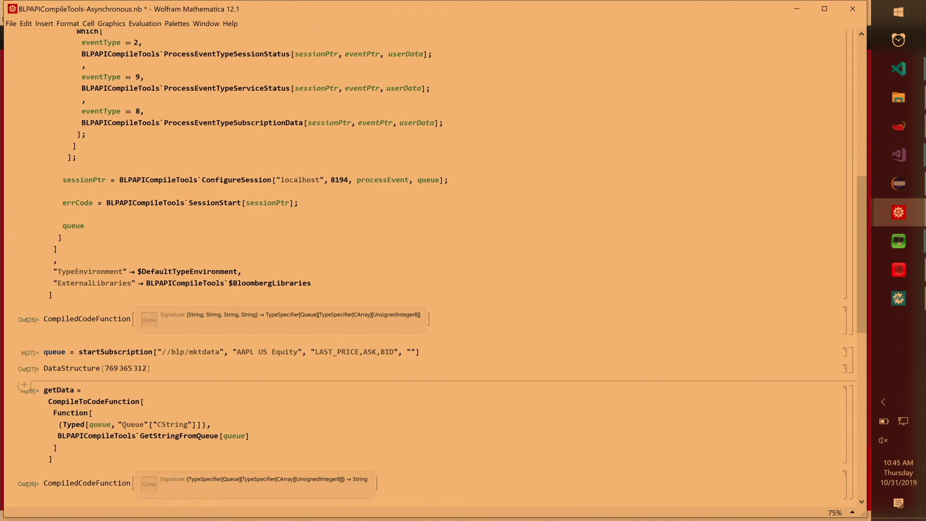
left_click(796, 8)
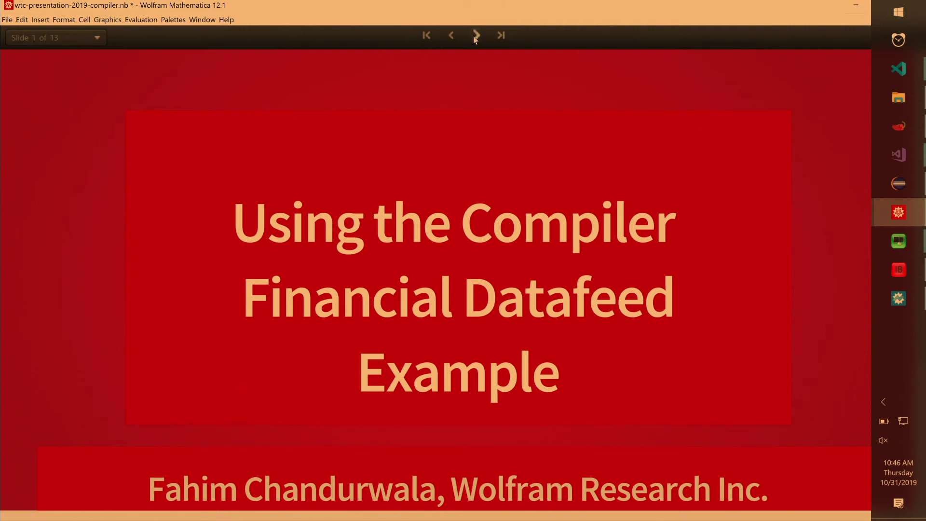
left_click(476, 35)
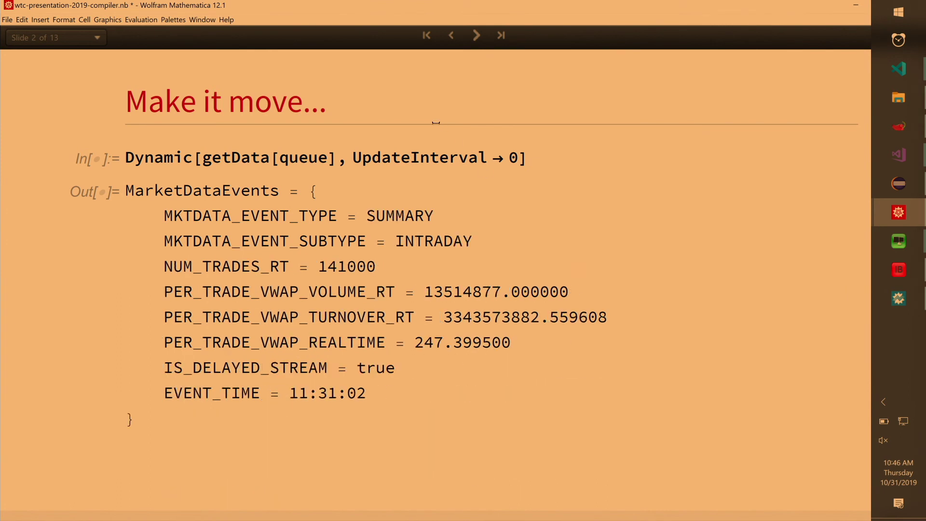
- Advance to slide 4 and evaluate getData, showing a CompiledCodeFunction with Queue-to-String signature
left_click(476, 35)
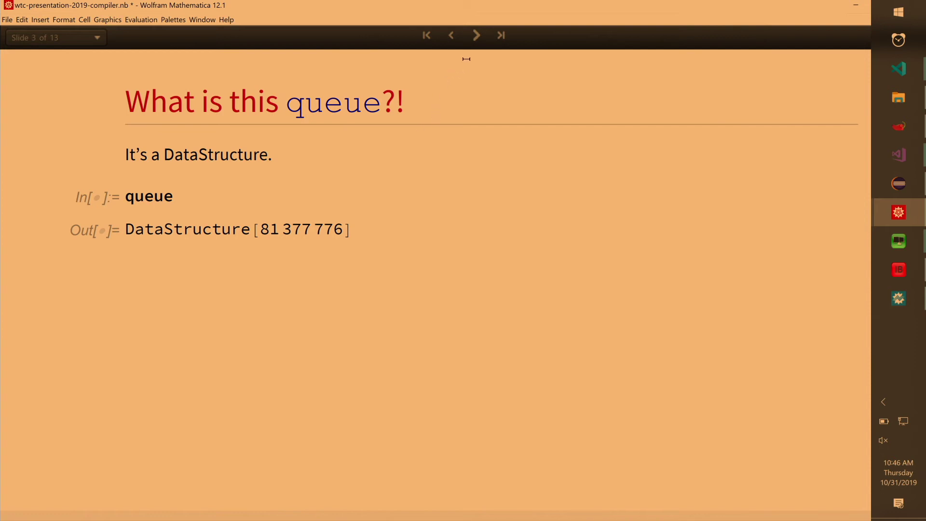
left_click(477, 36)
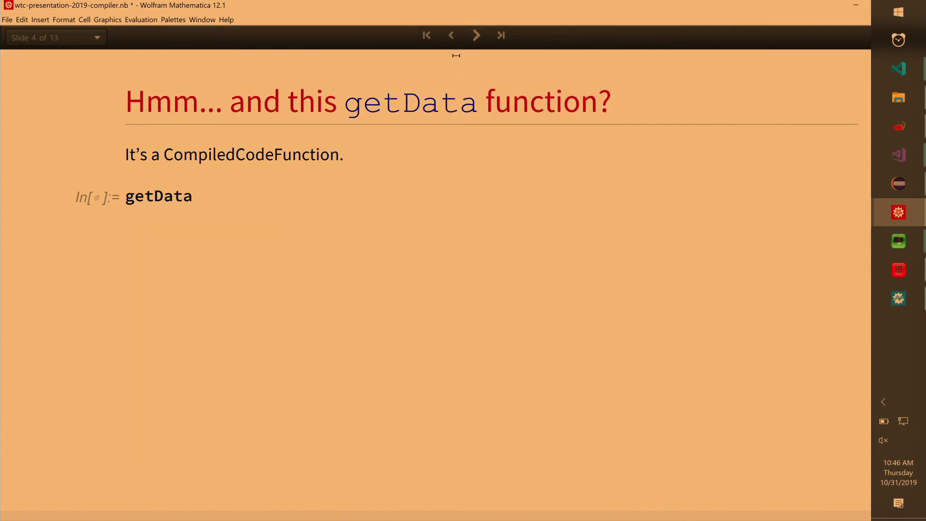
left_click(424, 191)
key("shift+Return")
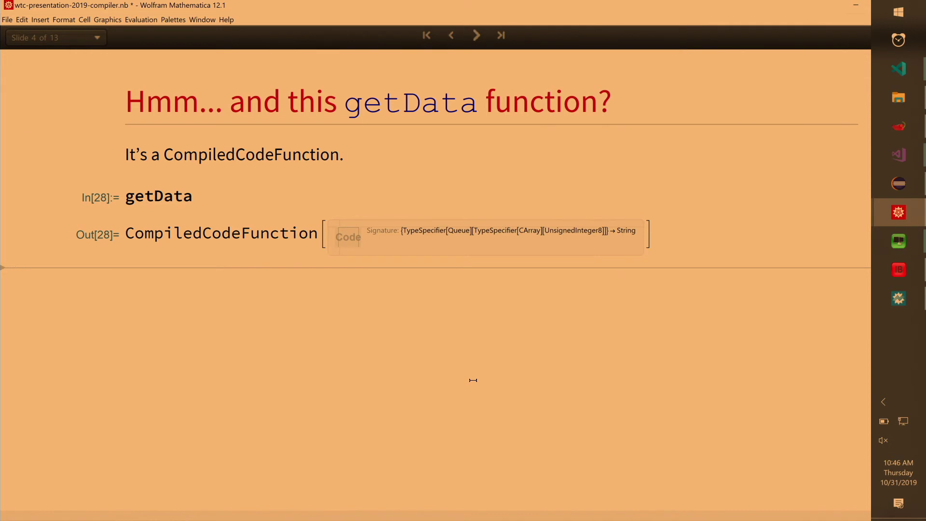
- Step through the getData, queue and startSubscription slides to slide 9, Now the CODE
left_click(476, 36)
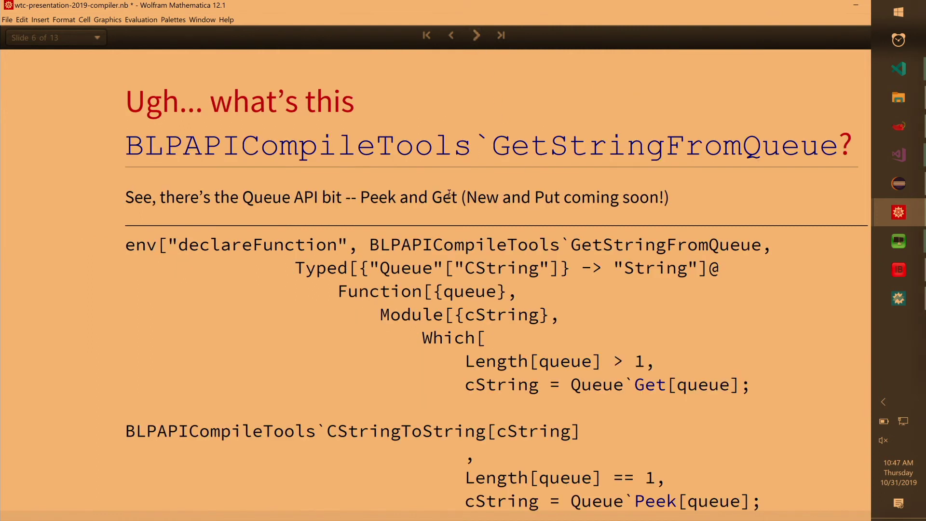
scroll(449, 193, "down", 3)
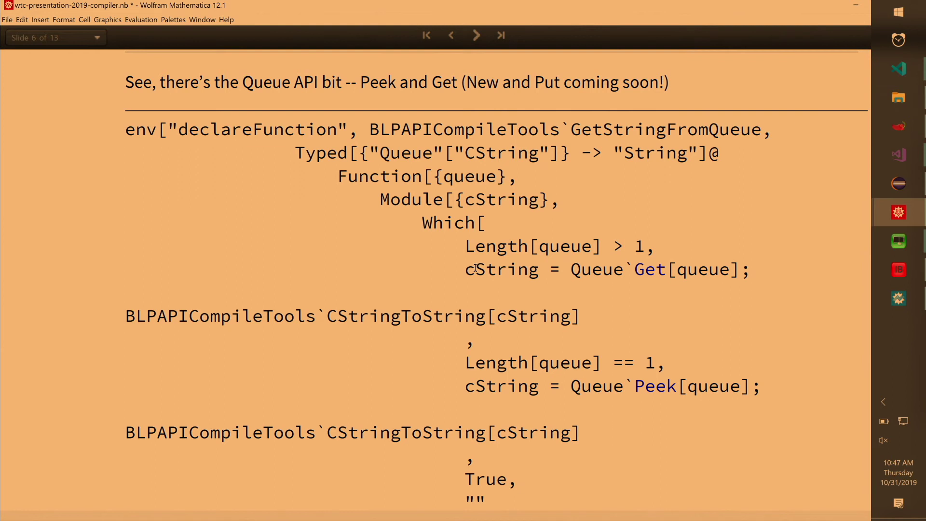
left_click(476, 37)
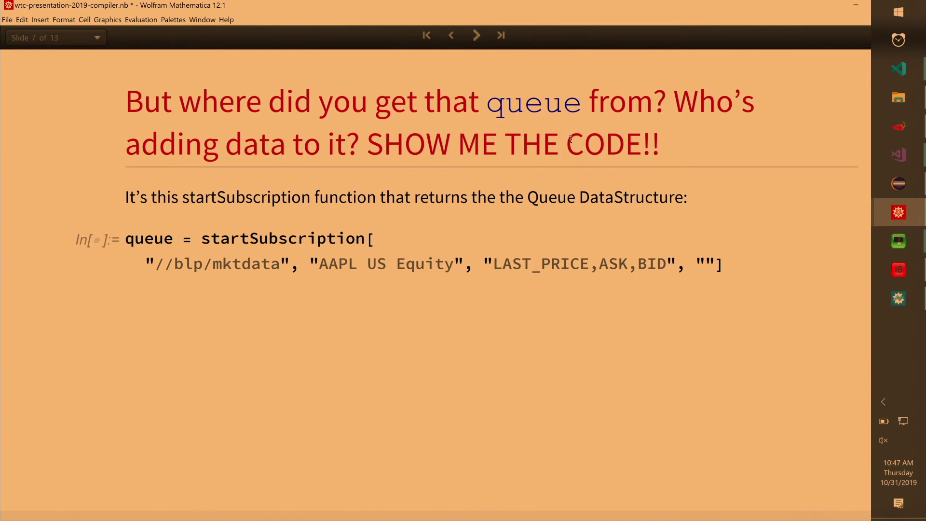
left_click(477, 36)
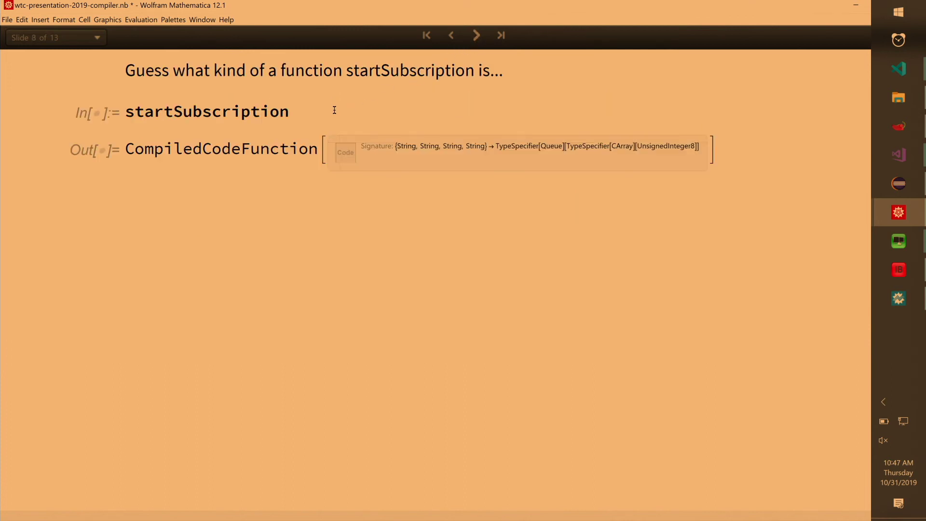
left_click(476, 37)
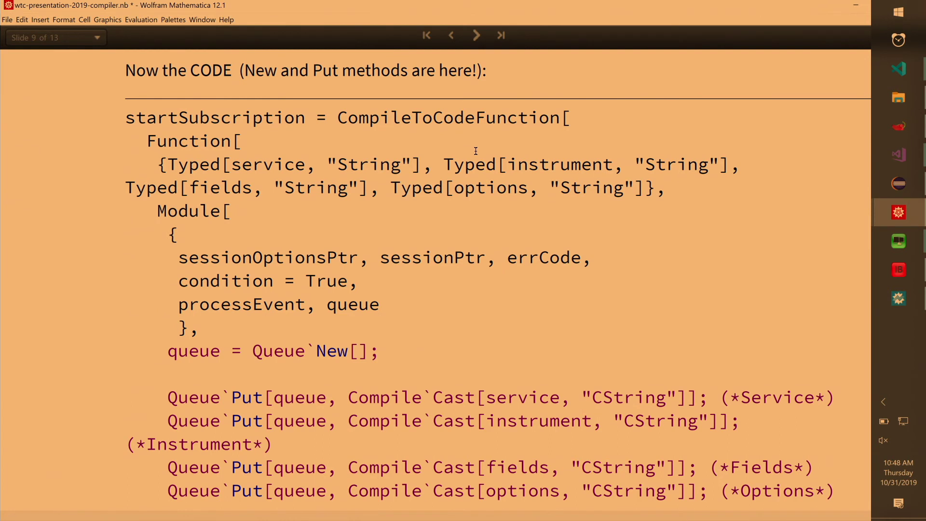
scroll(483, 148, "down", 3)
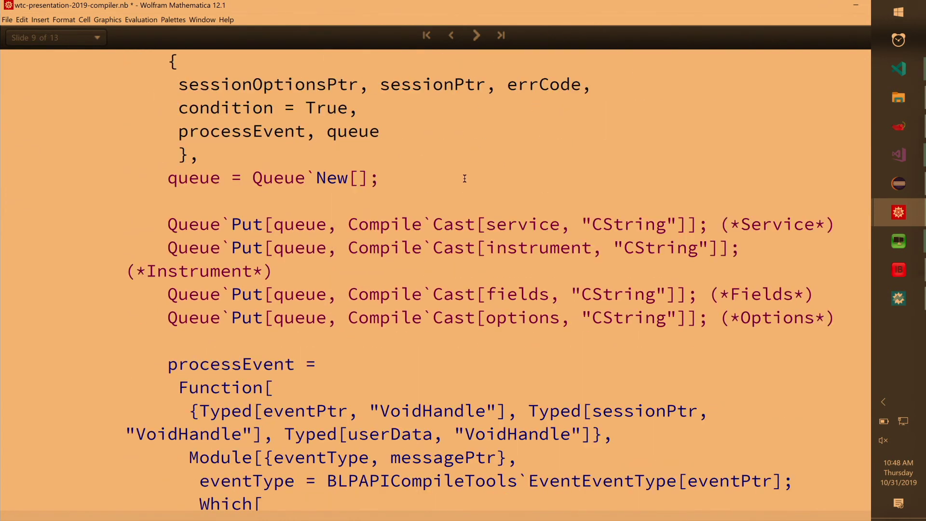
scroll(466, 178, "down", 3)
scroll(466, 179, "up", 2)
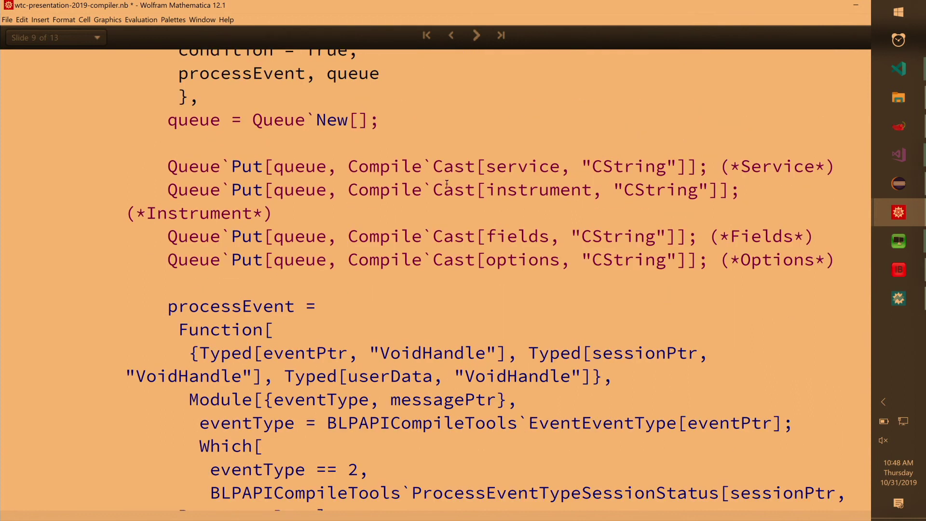
double_click(286, 129)
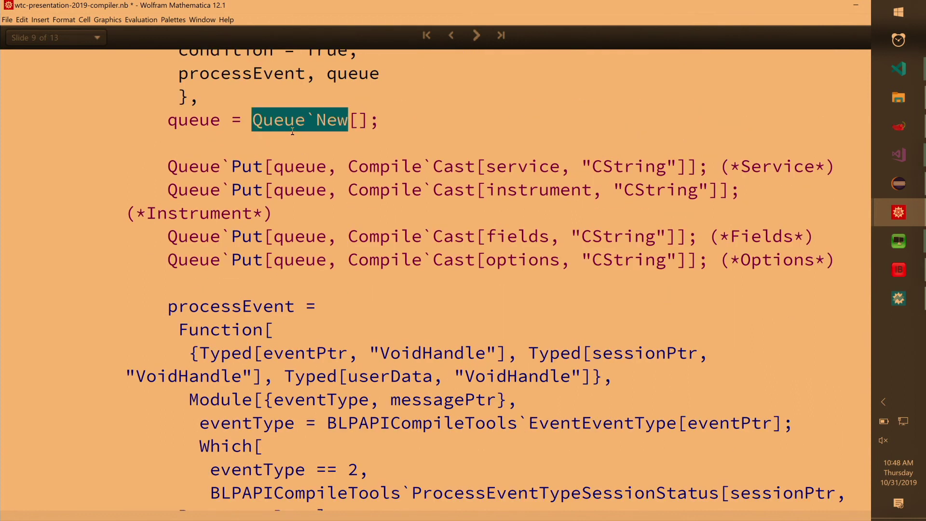
scroll(319, 166, "down", 2)
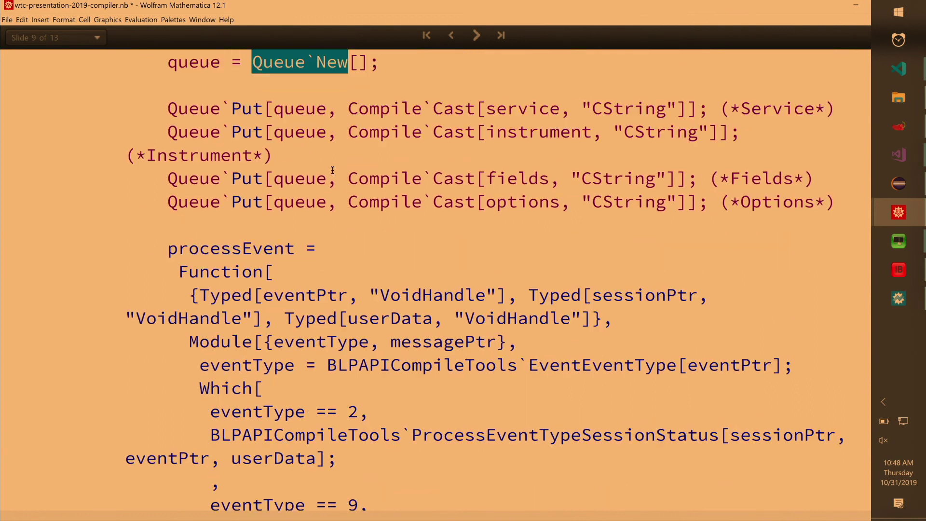
scroll(591, 150, "down", 8)
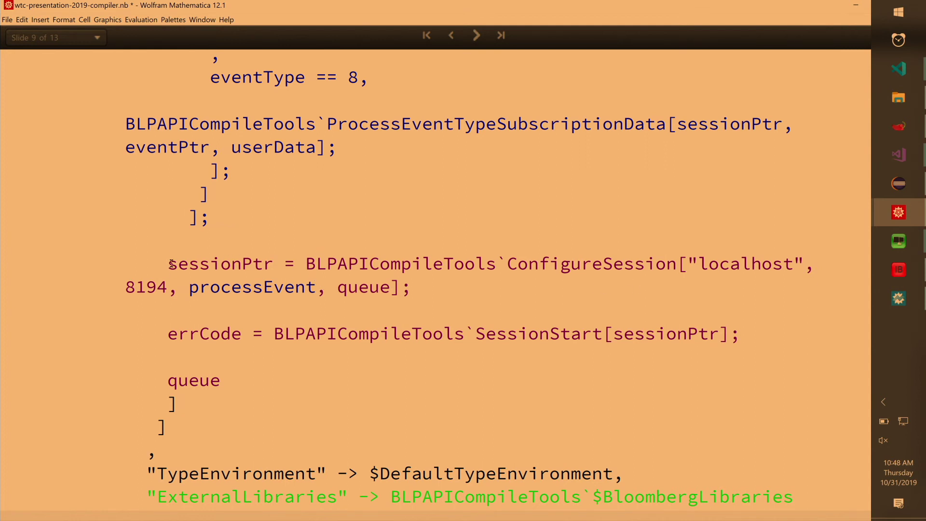
left_click_drag(171, 264, 259, 389)
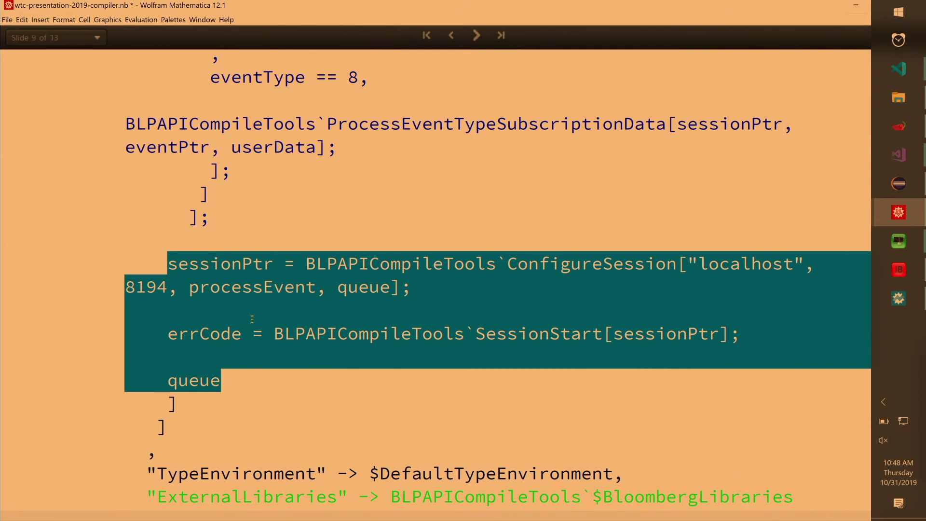
left_click(263, 287)
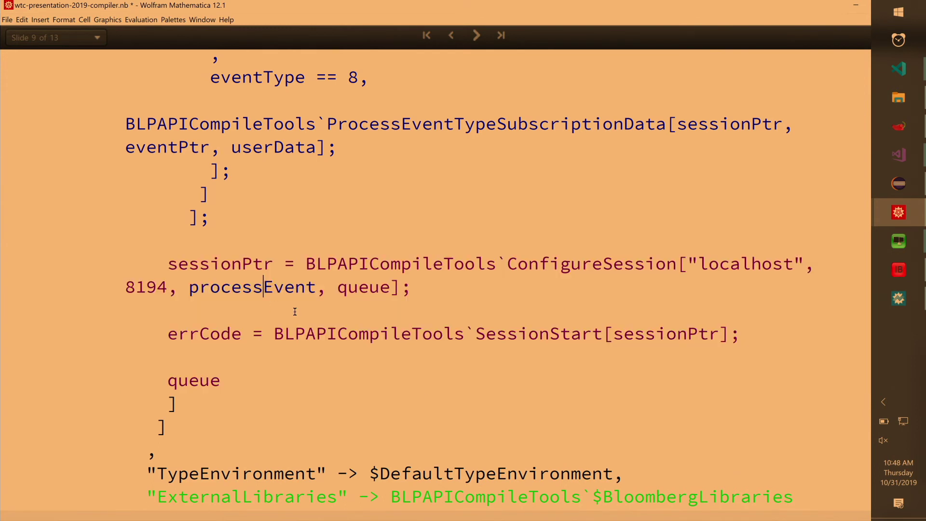
scroll(352, 359, "down", 1)
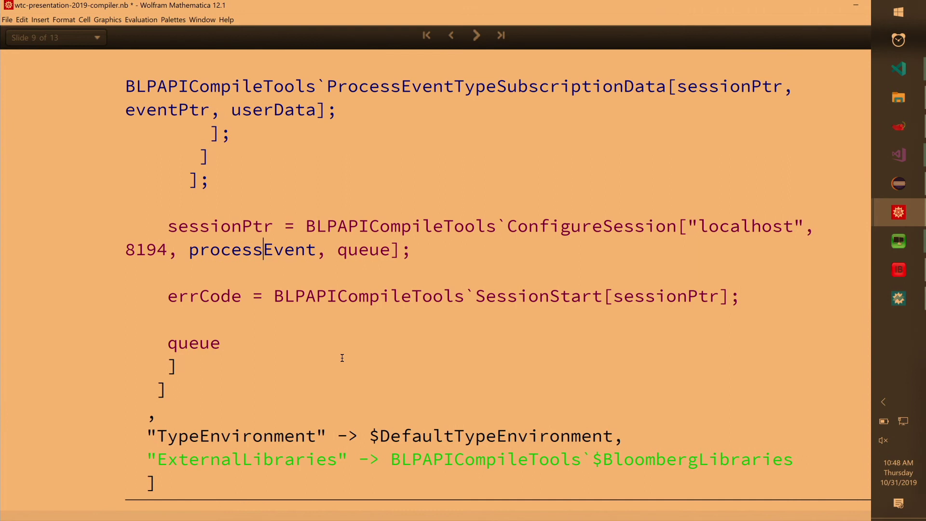
left_click(475, 36)
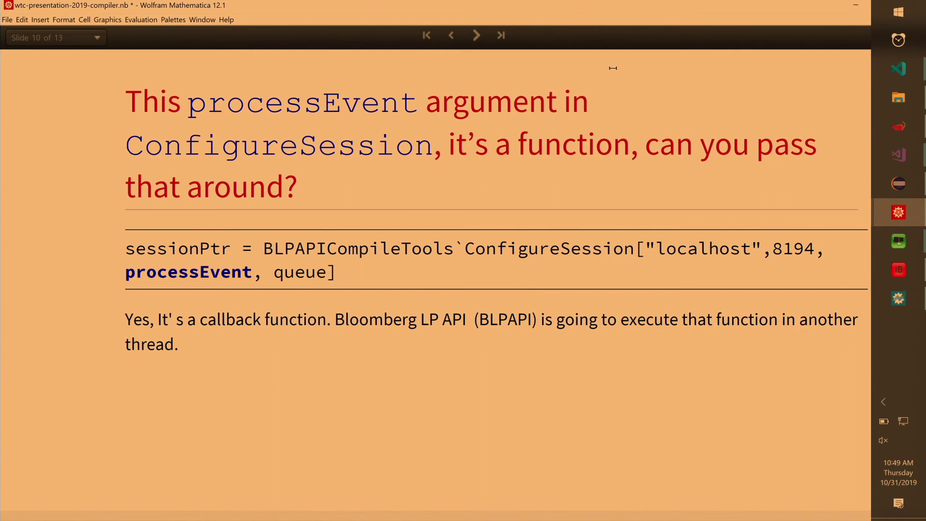
- Advance to slide 12 on C/C++ functions, then switch to the BLPAPIExamples Visual Studio project
left_click(476, 35)
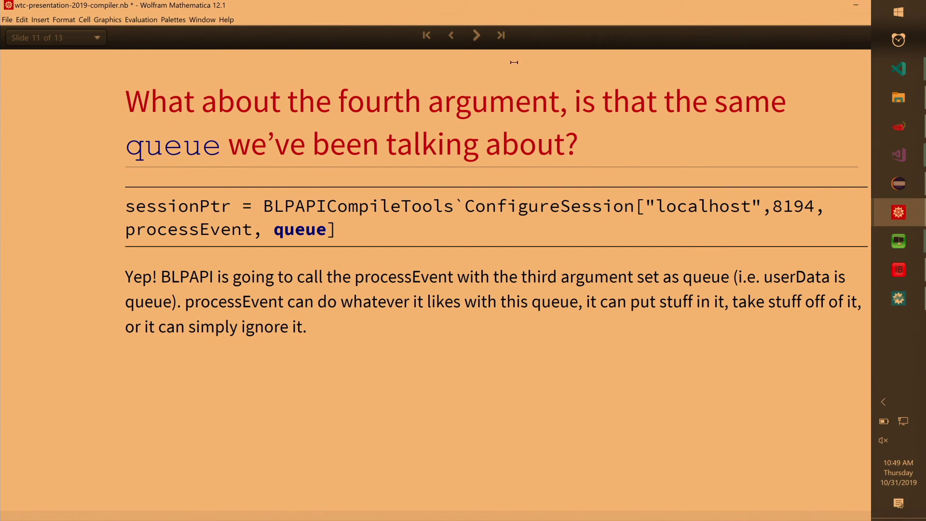
left_click(480, 36)
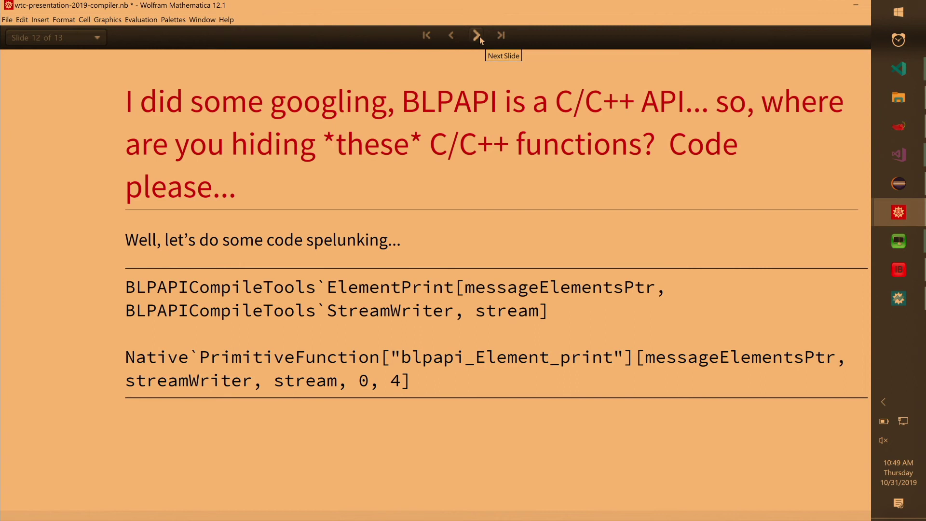
mouse_move(902, 155)
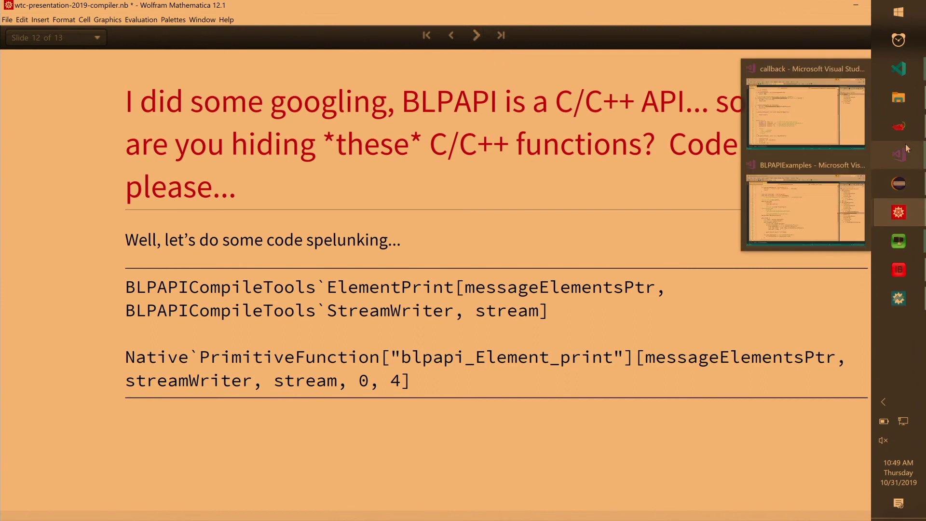
left_click(803, 190)
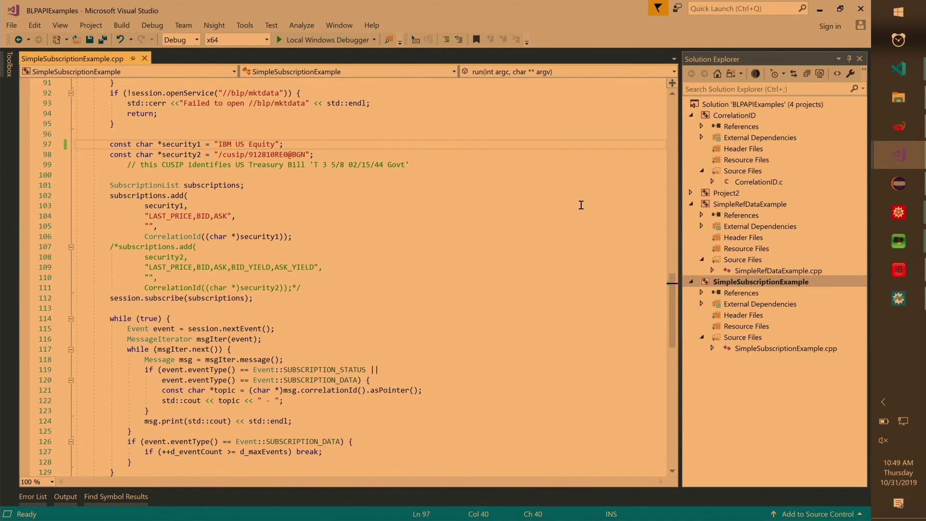
- Run SimpleSubscriptionExample under the debugger, stop it, and minimize Visual Studio to show slide 12
left_click(306, 43)
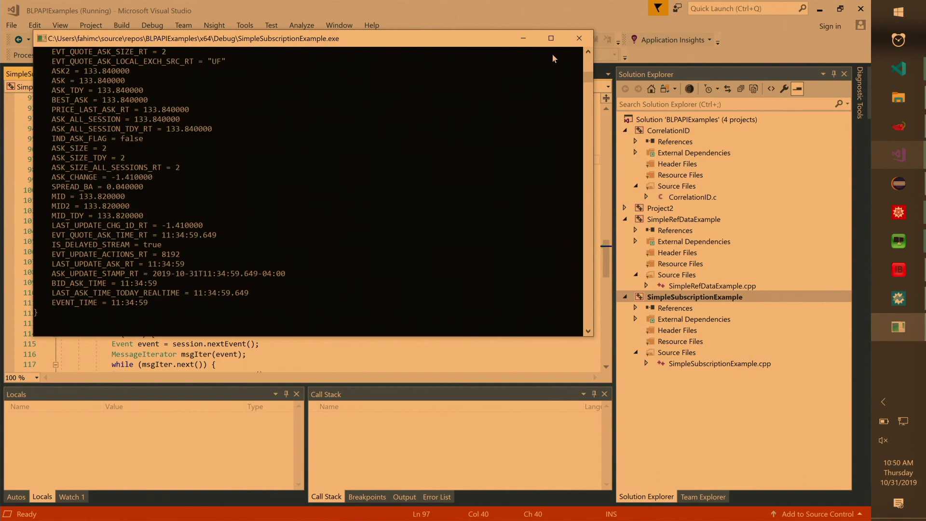
left_click(580, 38)
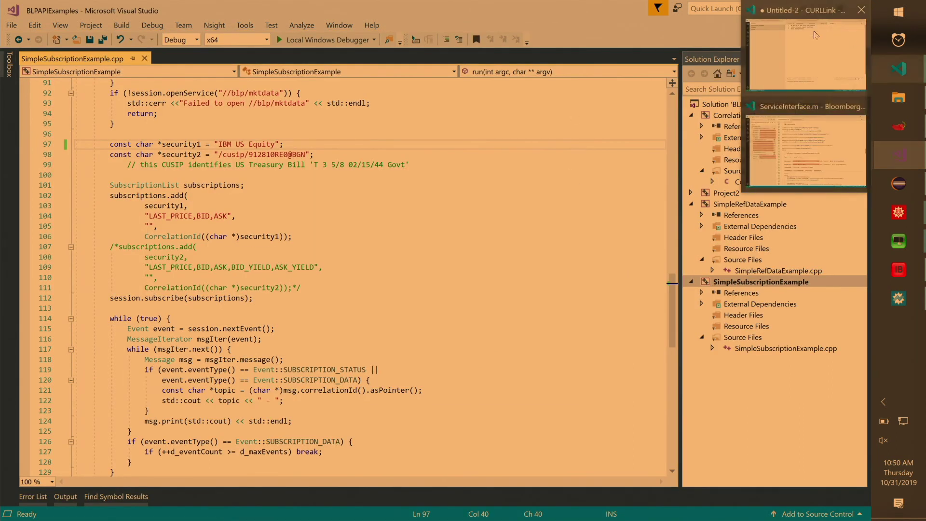
left_click(819, 8)
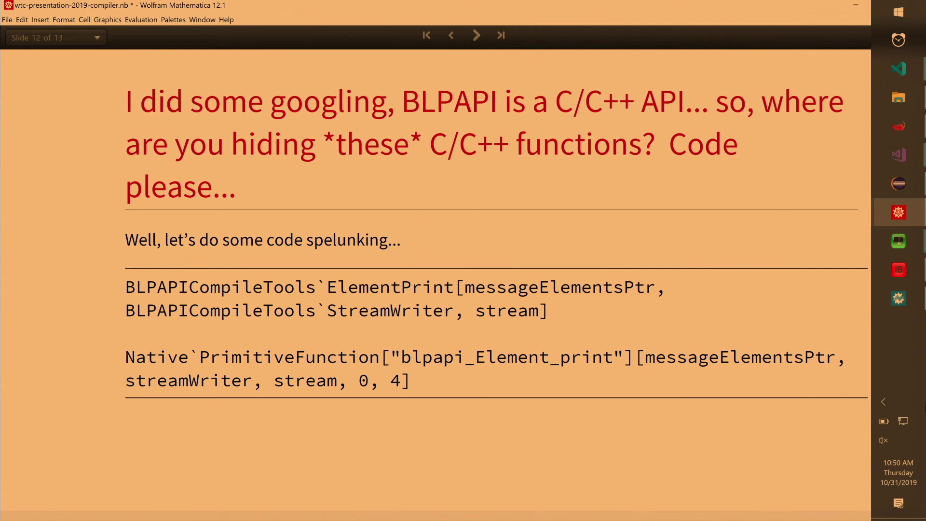
- Bring up the BLPAPICompileTools workspace in Eclipse and browse BLPAPIC.m, Bindings.m and DAPI.m
mouse_move(898, 190)
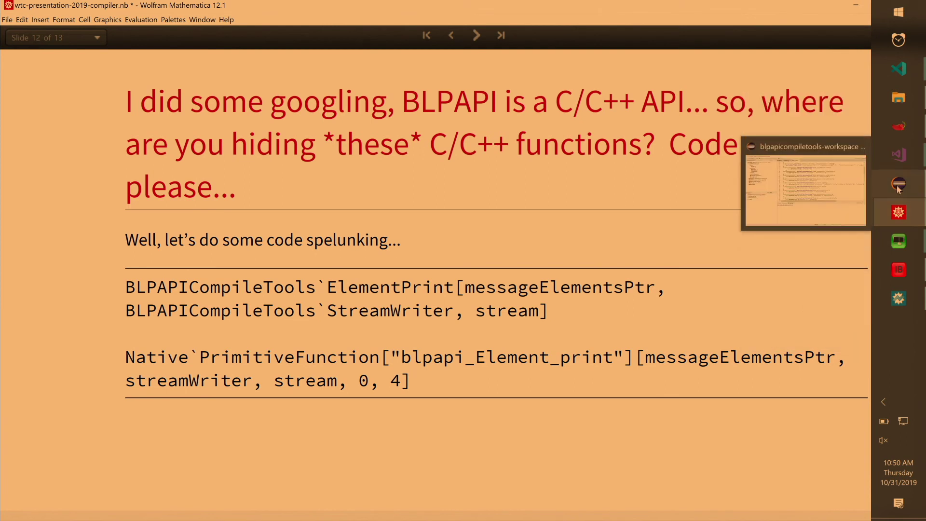
left_click(773, 195)
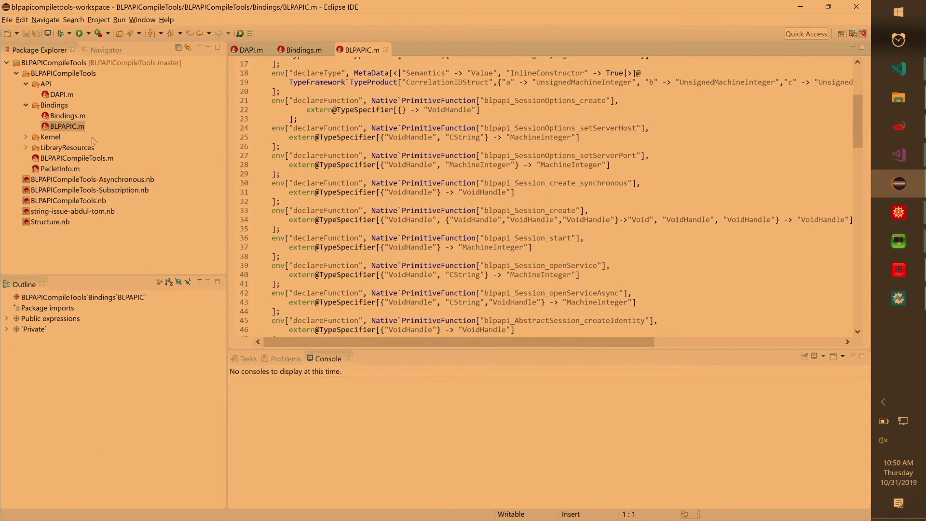
left_click(359, 166)
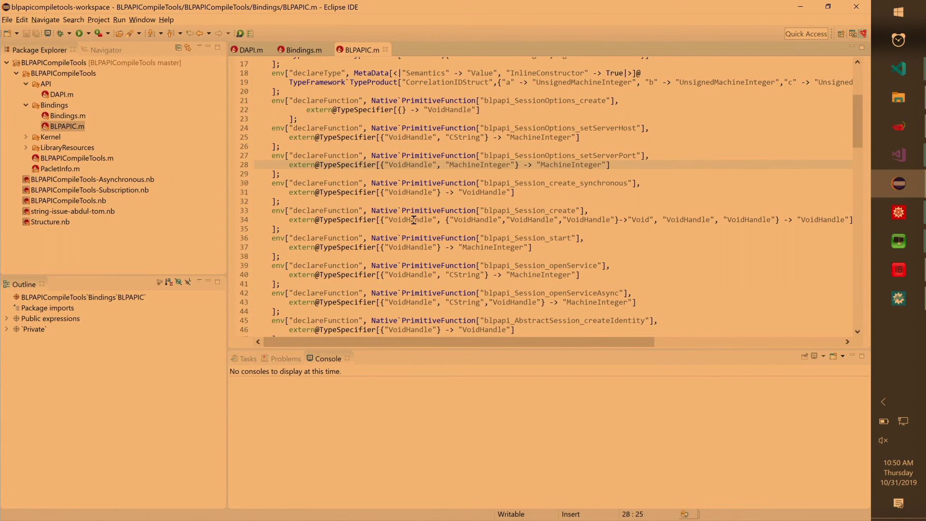
key("ctrl+f")
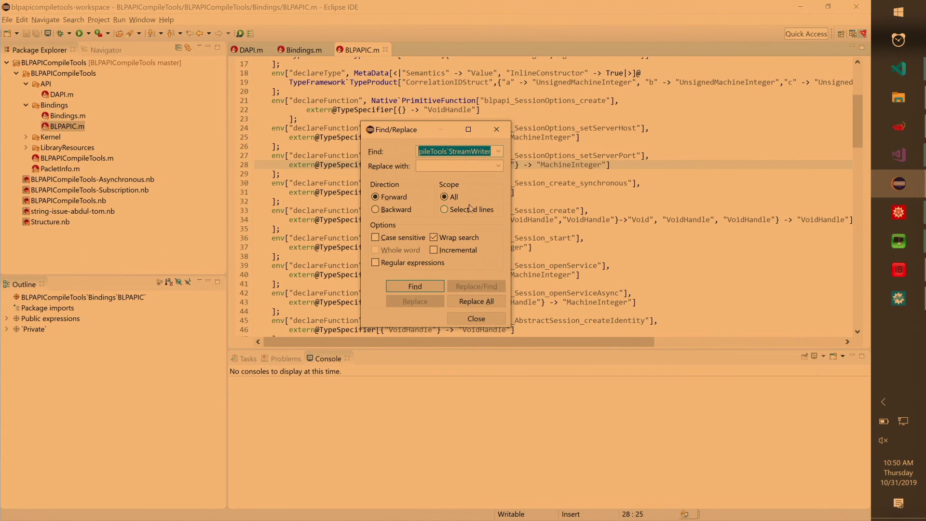
key("Return")
left_click(468, 321)
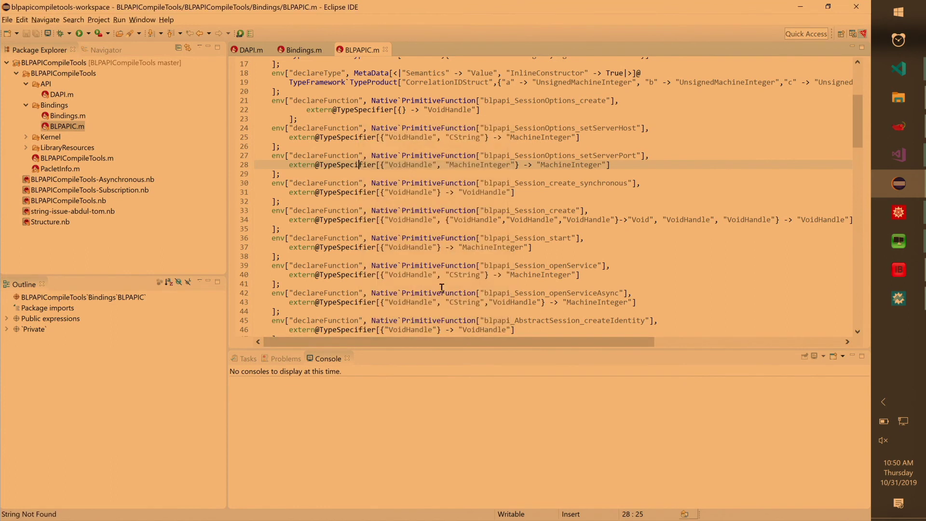
left_click(281, 50)
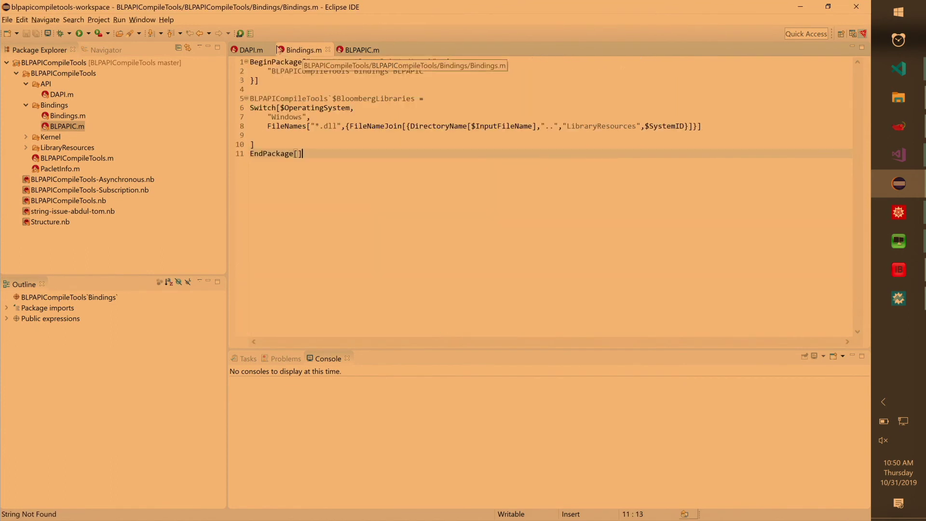
left_click(253, 50)
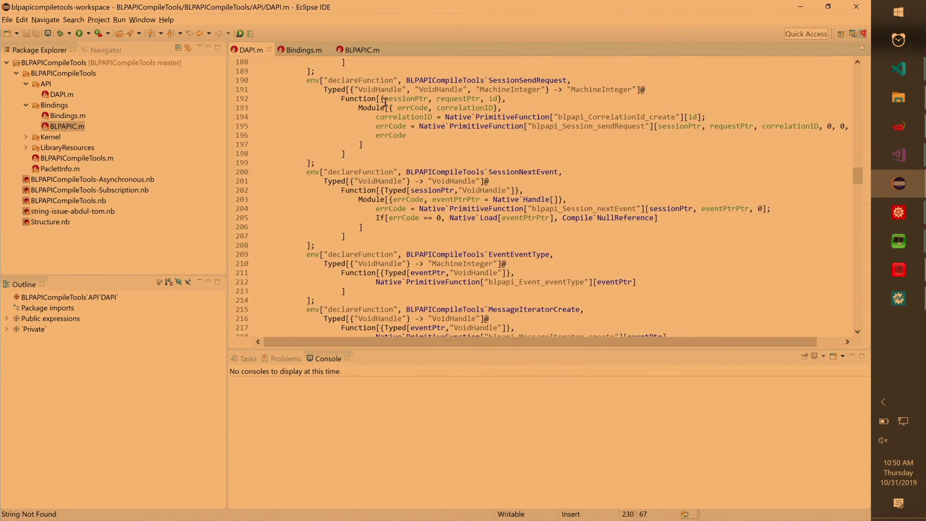
left_click(362, 49)
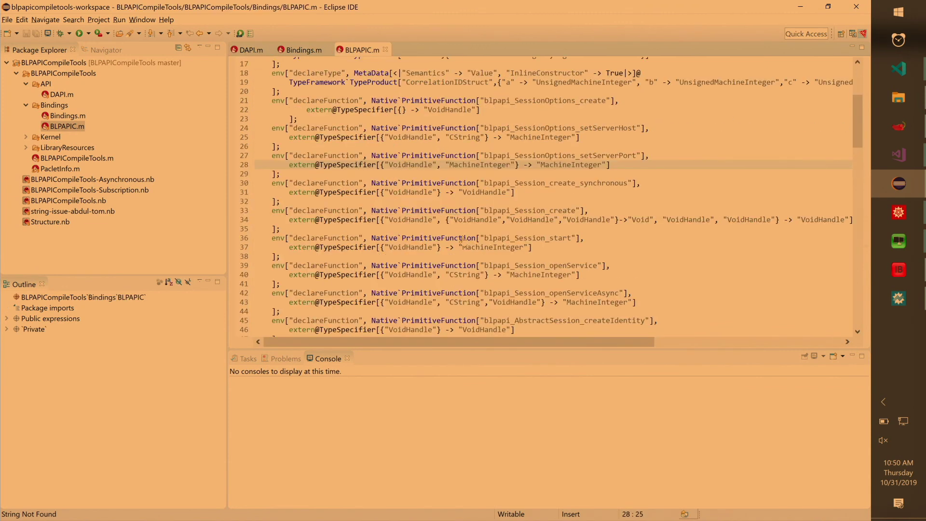
- Search BLPAPIC.m for 'element', then 'print', to reach the blpapi_Element_print declaration
key("ctrl+f")
type("ele")
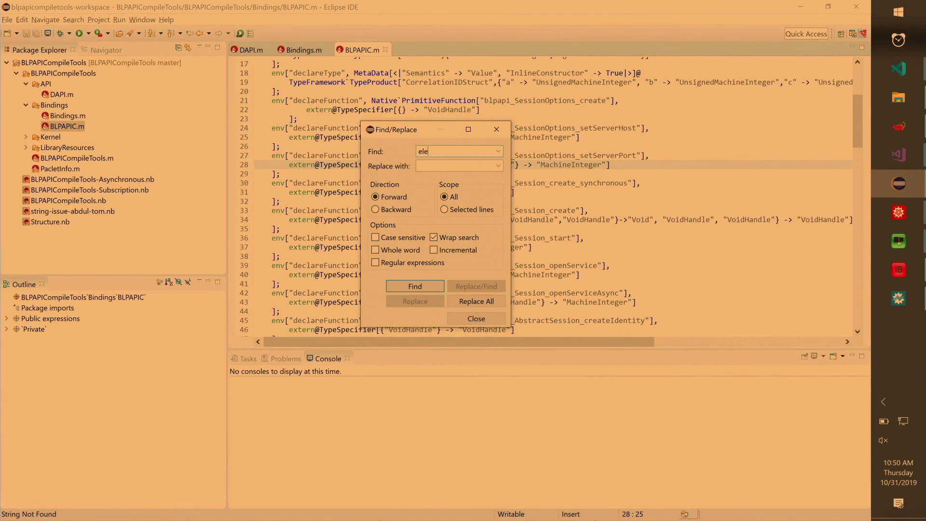
type("ment_")
key("Return")
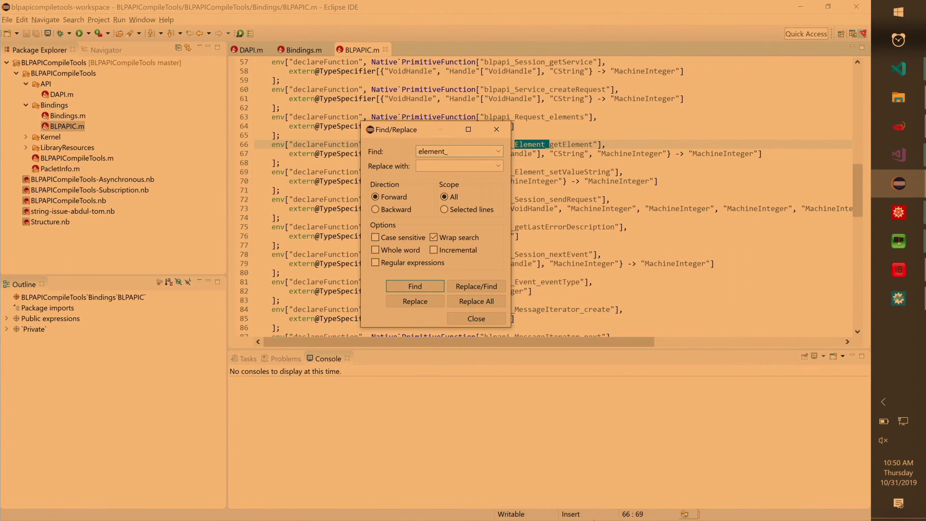
key("BackSpace")
key("BackSpace")
key("BackSpace")
key("BackSpace")
key("BackSpace")
key("BackSpace")
key("BackSpace")
type("pr")
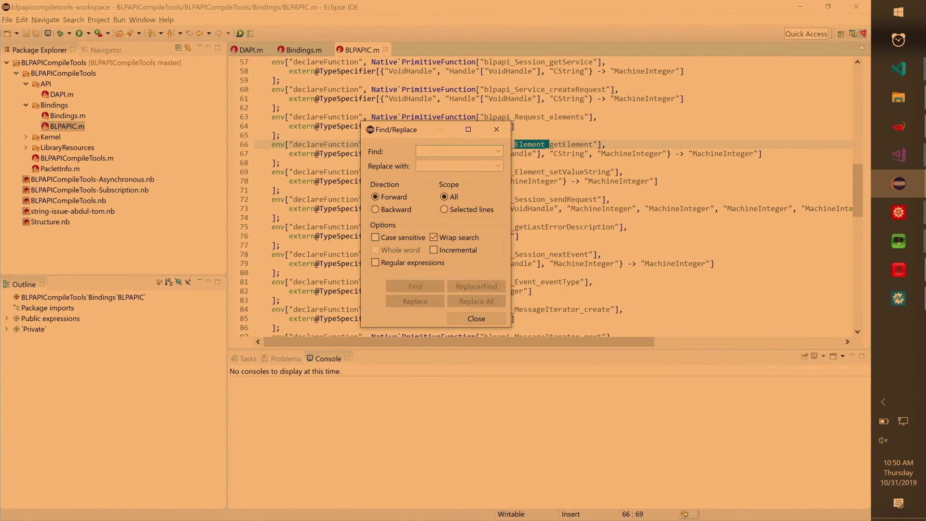
type("int")
key("Return")
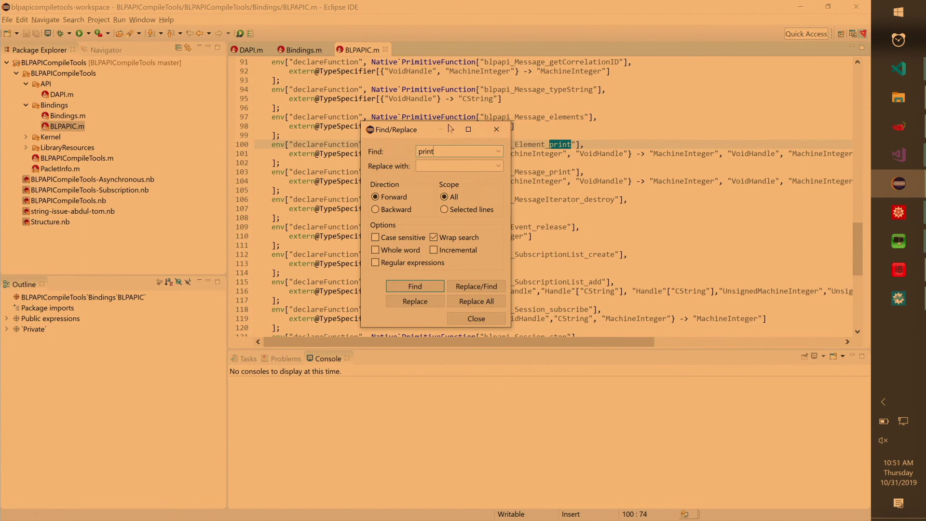
left_click(496, 130)
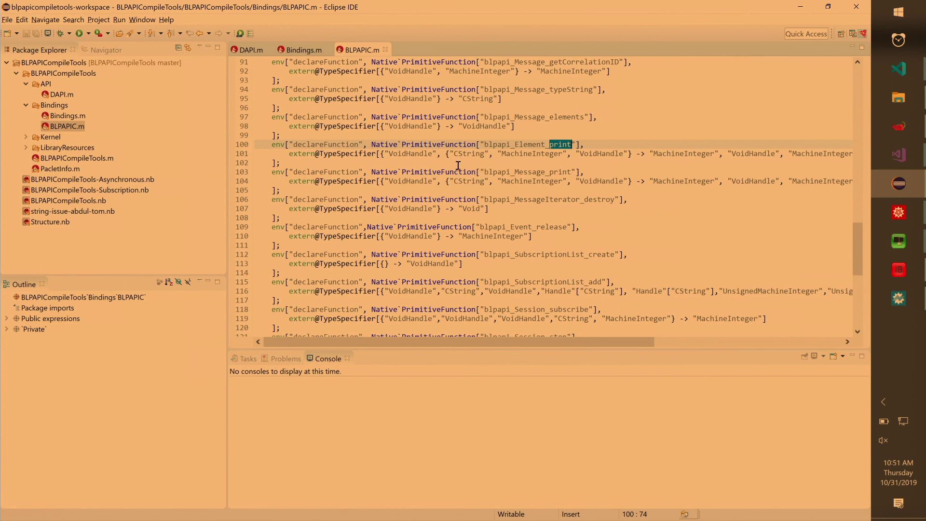
left_click_drag(445, 155, 511, 155)
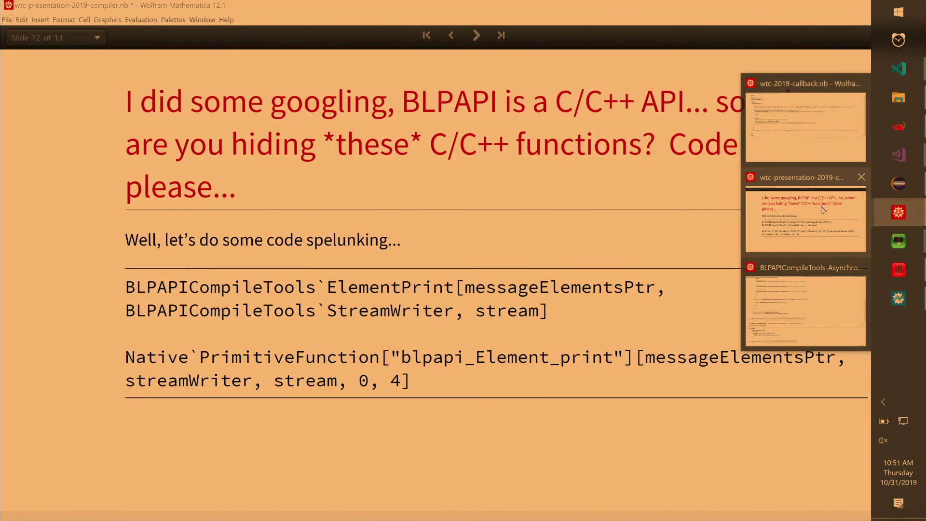
- Bring the compiler deck forward and advance to slide 13, 'Can I get there by candlelight ...'
left_click(804, 218)
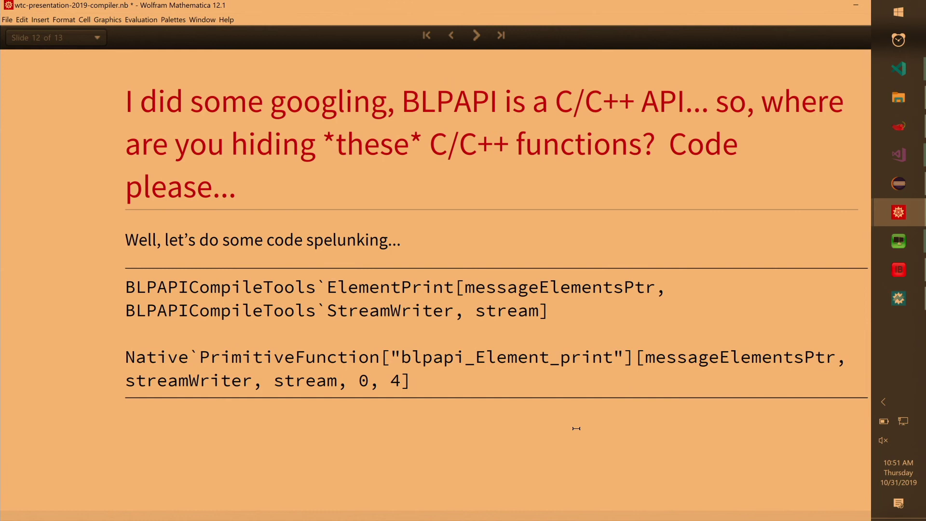
left_click(477, 41)
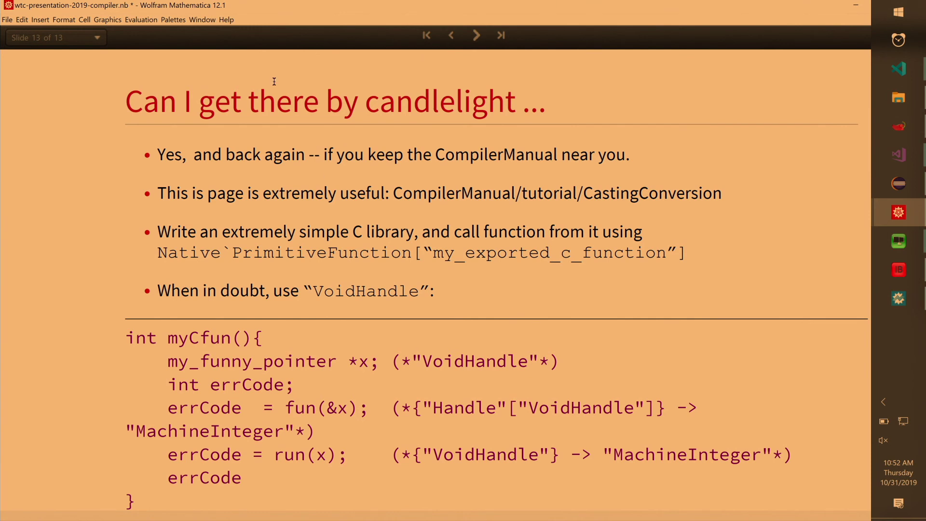
- Open Mathematica's Help menu with slide 13 on screen
left_click(226, 19)
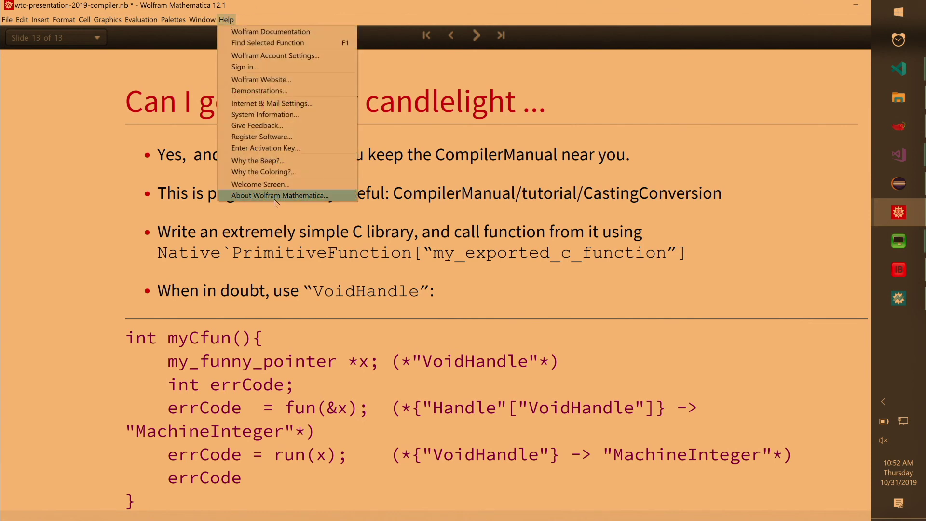
left_click(265, 32)
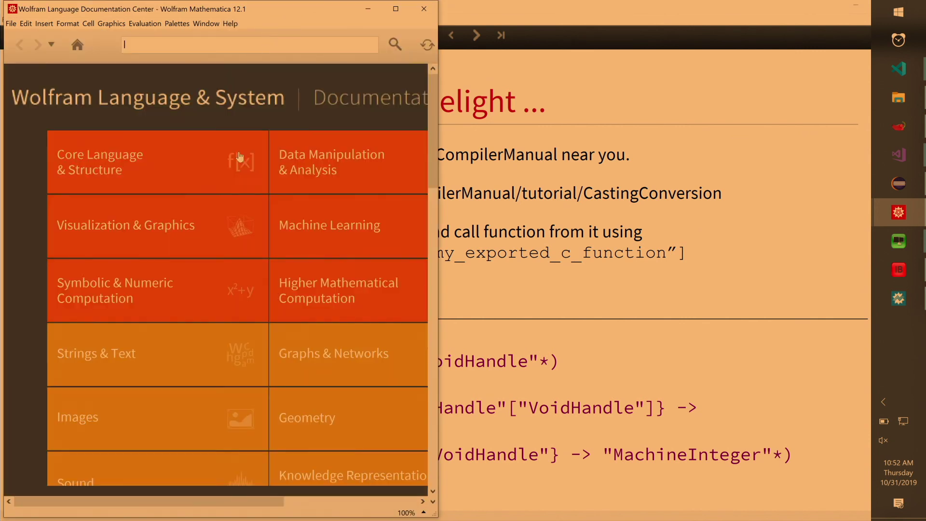
scroll(249, 199, "down", 15)
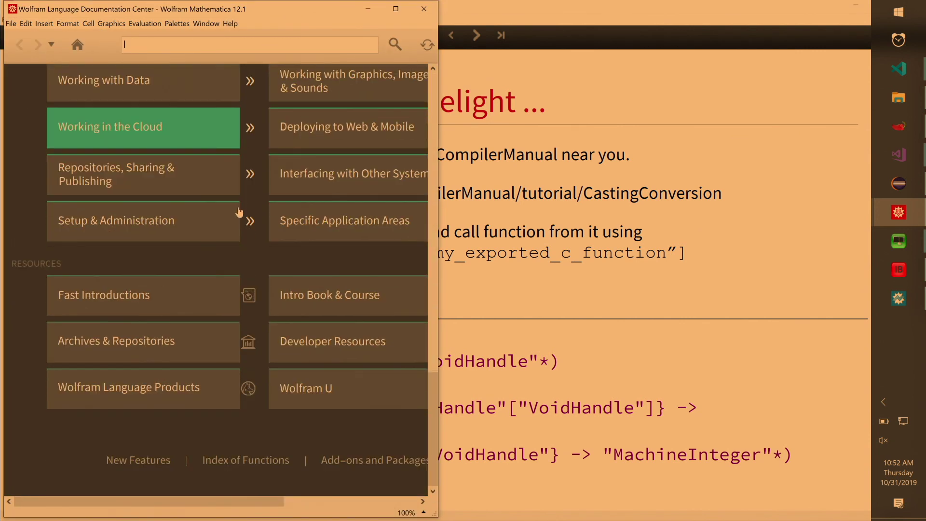
left_click(383, 455)
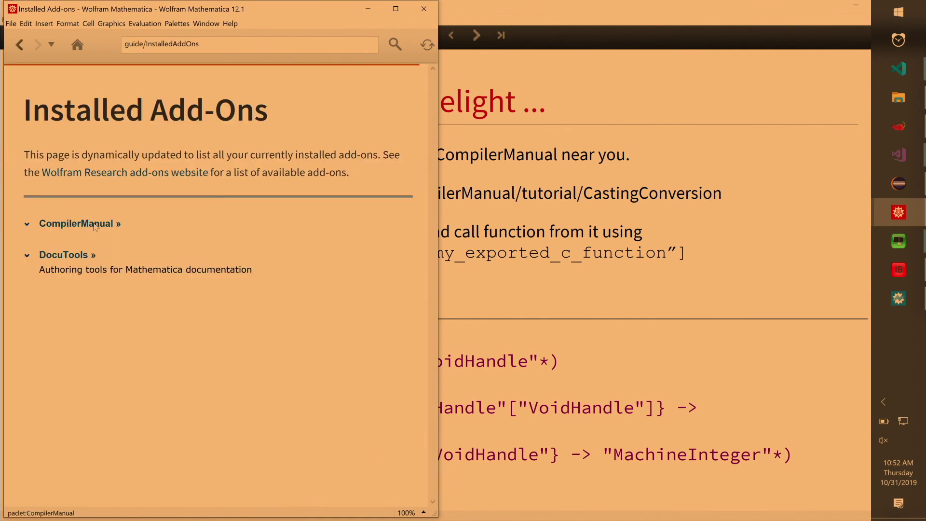
left_click(94, 225)
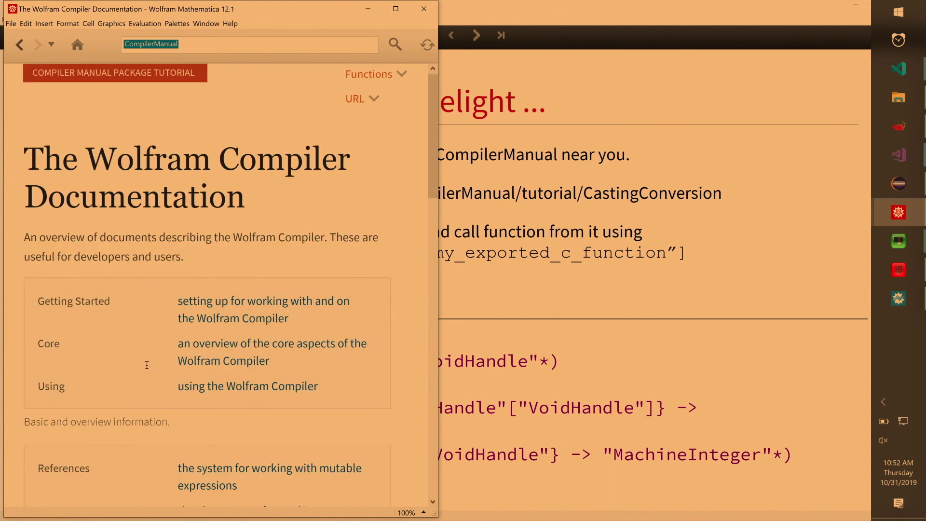
left_click(243, 297)
left_click(424, 10)
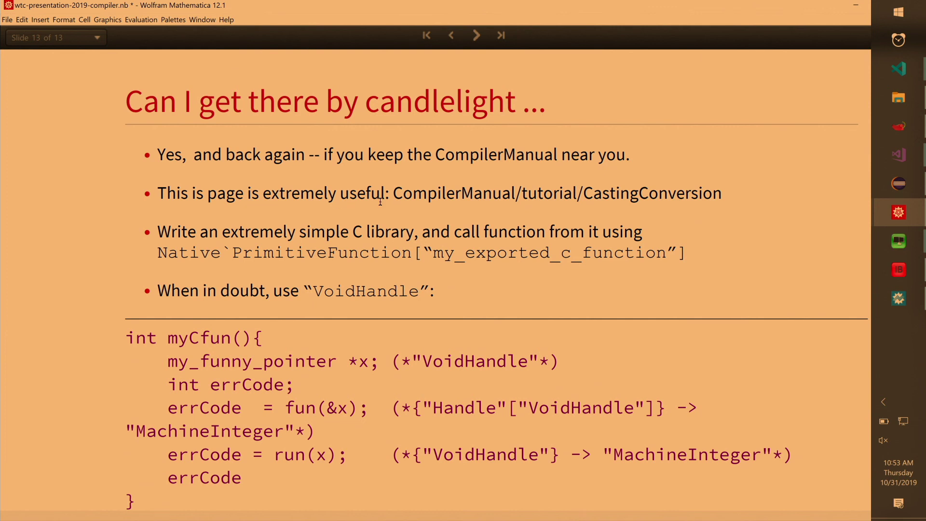
scroll(333, 280, "down", 5)
- Return to slide 13, scroll to its myCfun code, then bring up blpapi3_64.dll's exports in CFF Explorer
scroll(396, 239, "up", 2)
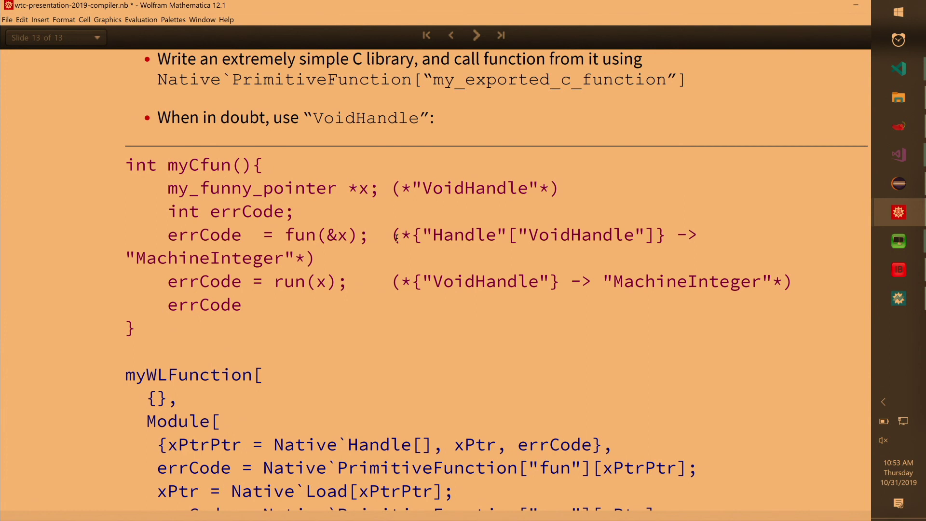
scroll(516, 221, "down", 3)
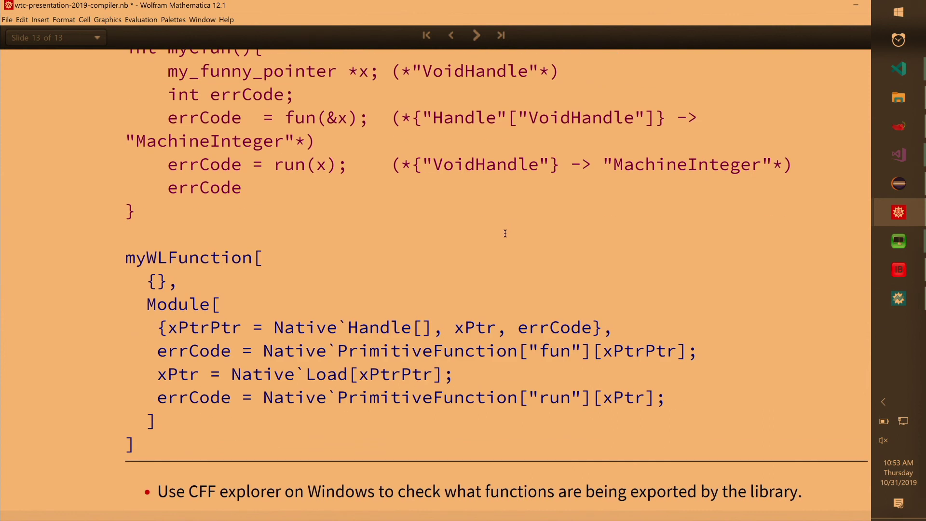
key("Page_Up")
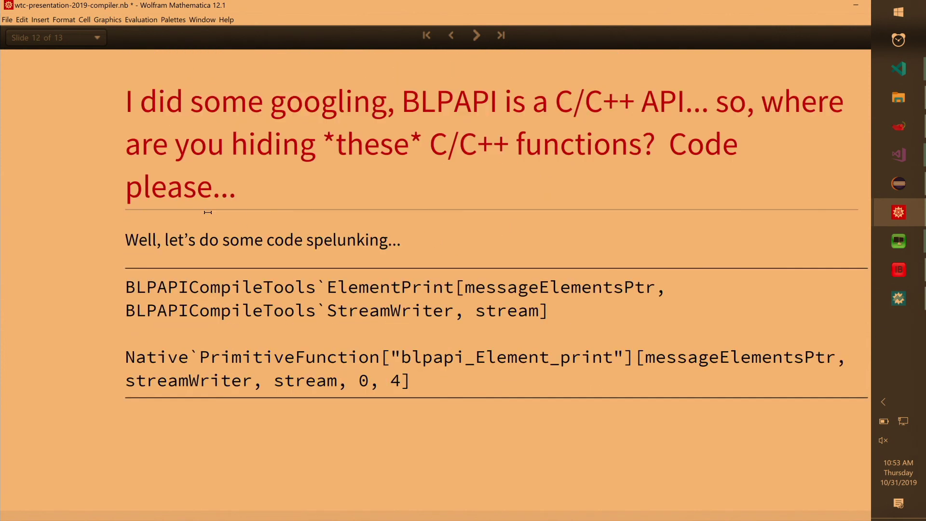
left_click(476, 35)
scroll(441, 93, "down", 6)
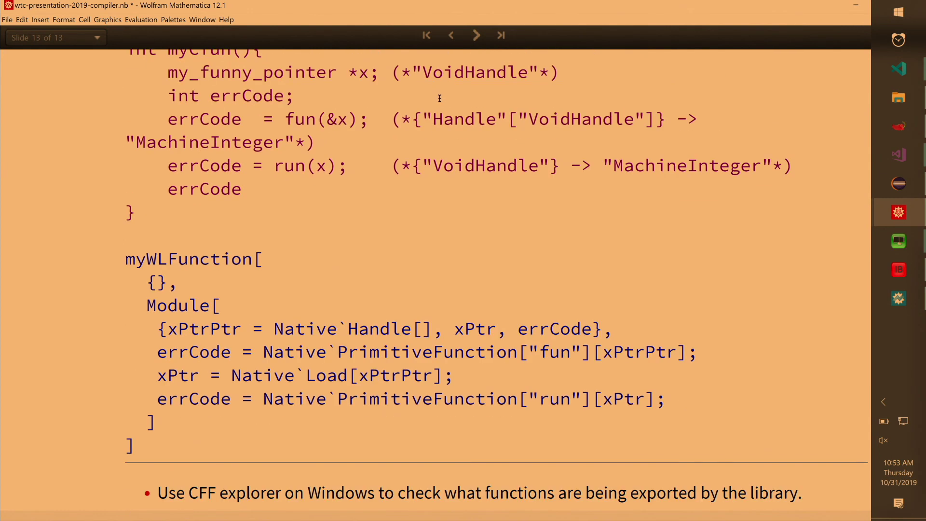
scroll(436, 96, "up", 2)
scroll(434, 105, "down", 2)
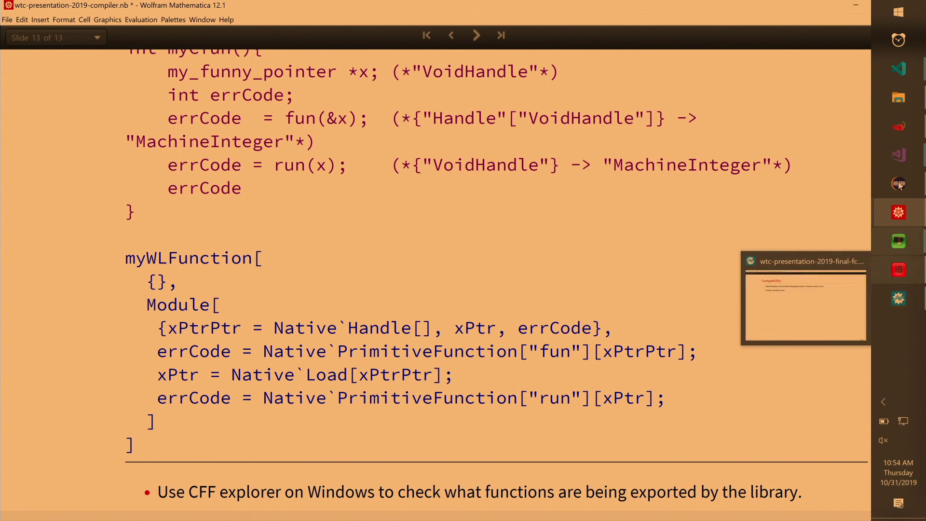
mouse_move(901, 132)
left_click(820, 140)
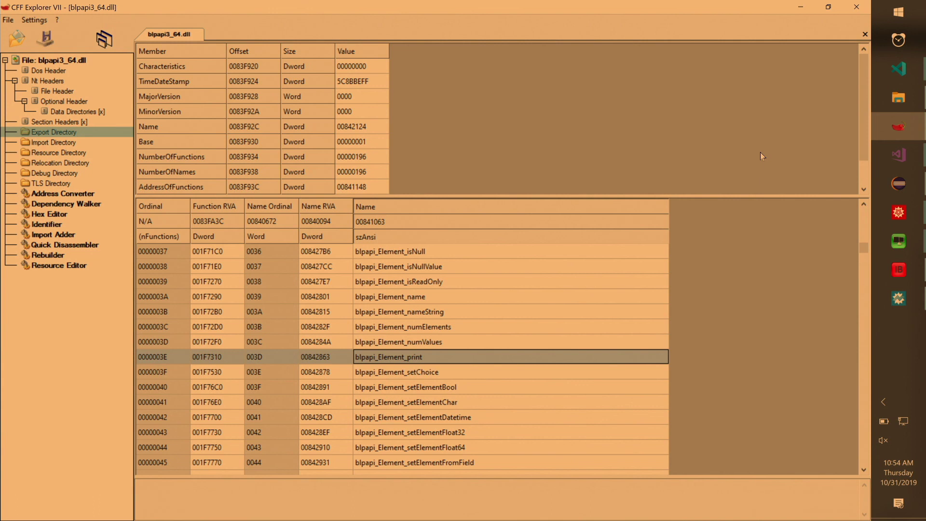
left_click(800, 8)
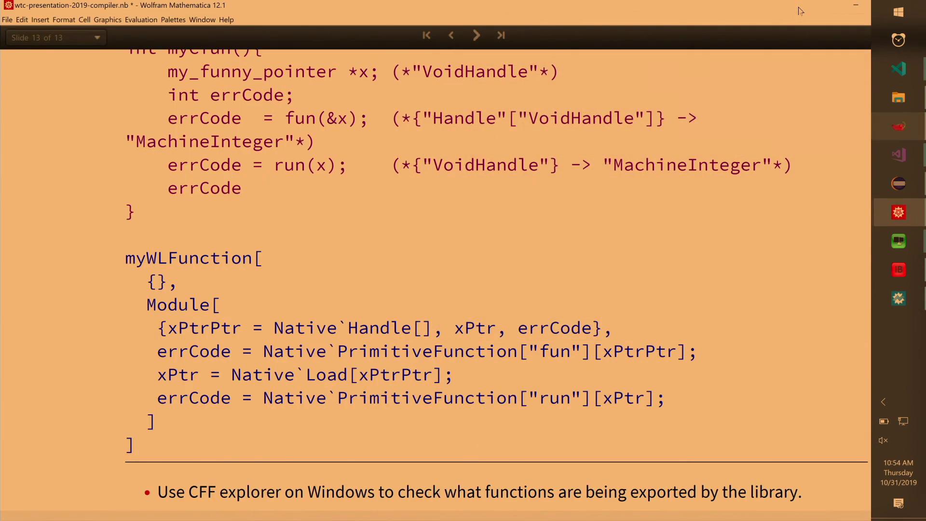
- Scroll back to the slide's title and bullets, then switch to the callback Visual Studio project
scroll(657, 242, "up", 5)
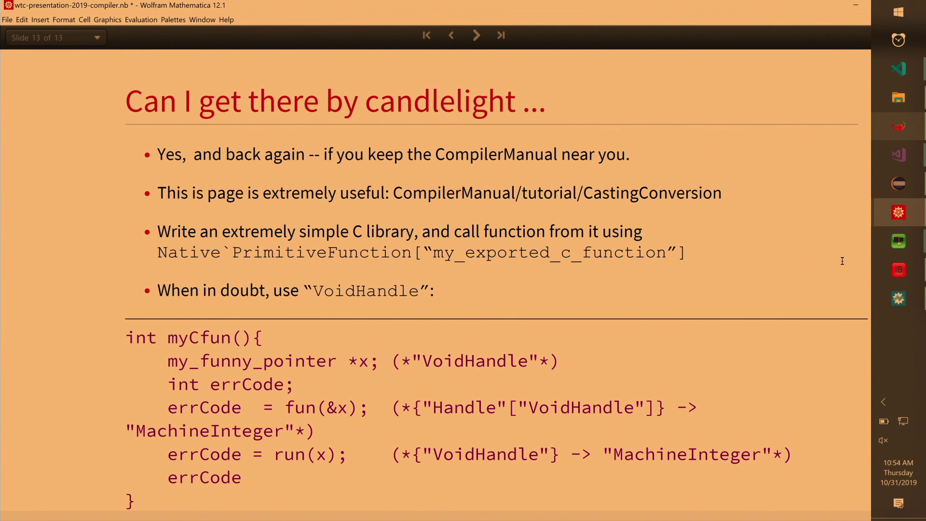
mouse_move(899, 151)
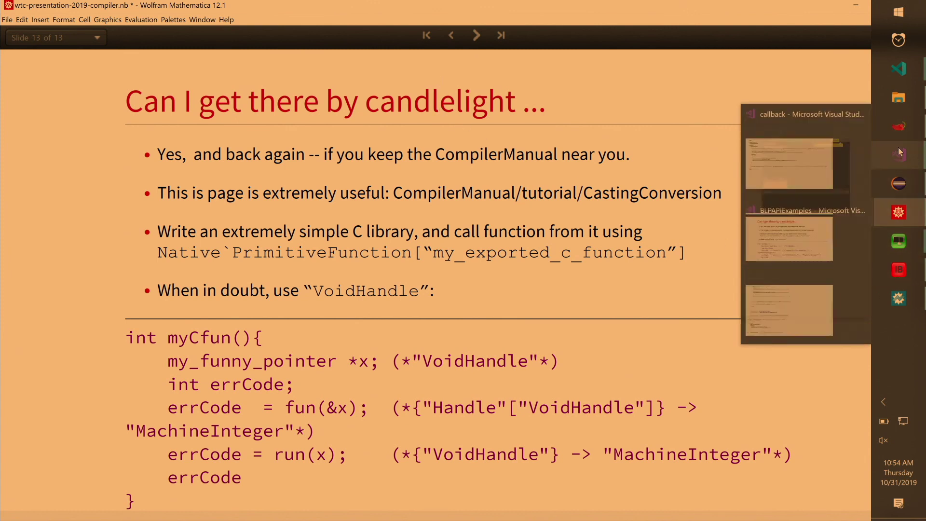
left_click(812, 136)
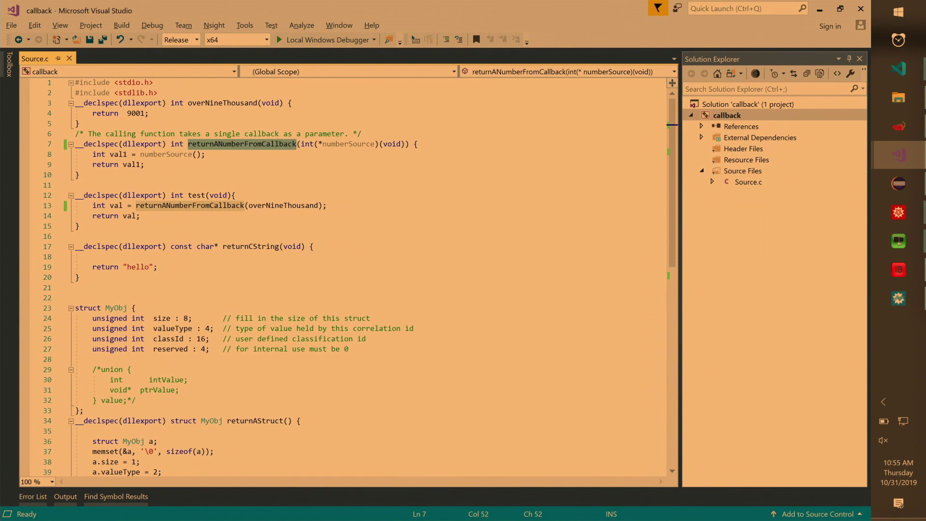
- Switch to the wtc-2019-callback.nb notebook, where f[] returns 9001
mouse_move(903, 215)
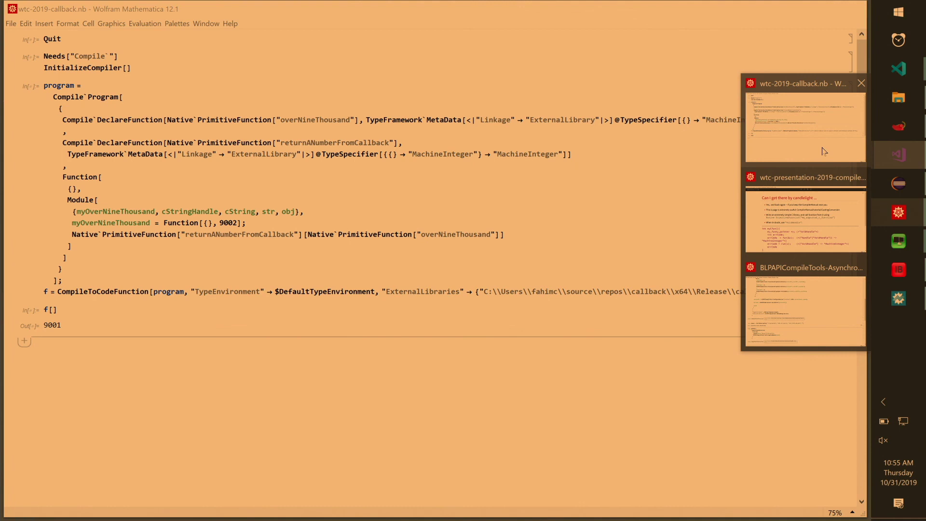
left_click(822, 146)
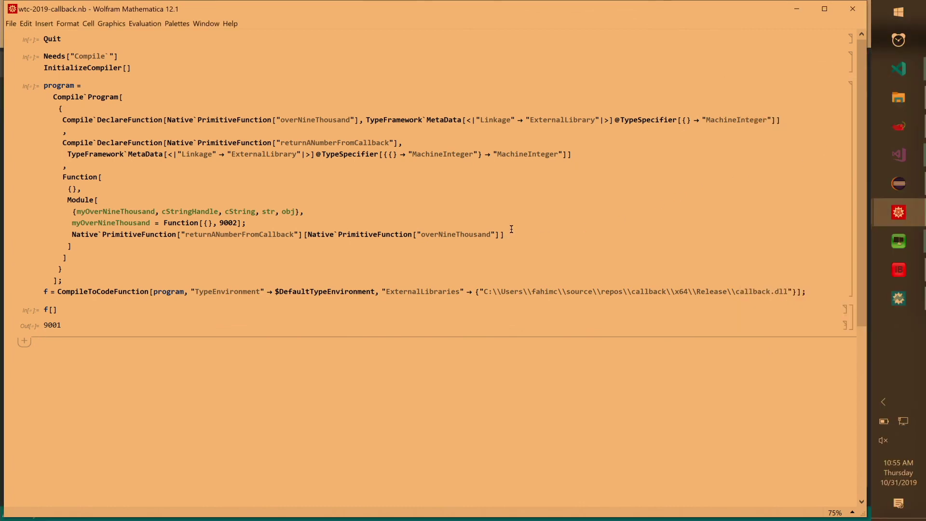
- Evaluate the compiled program definition and run f[] with the overNineThousand callback
left_click(466, 247)
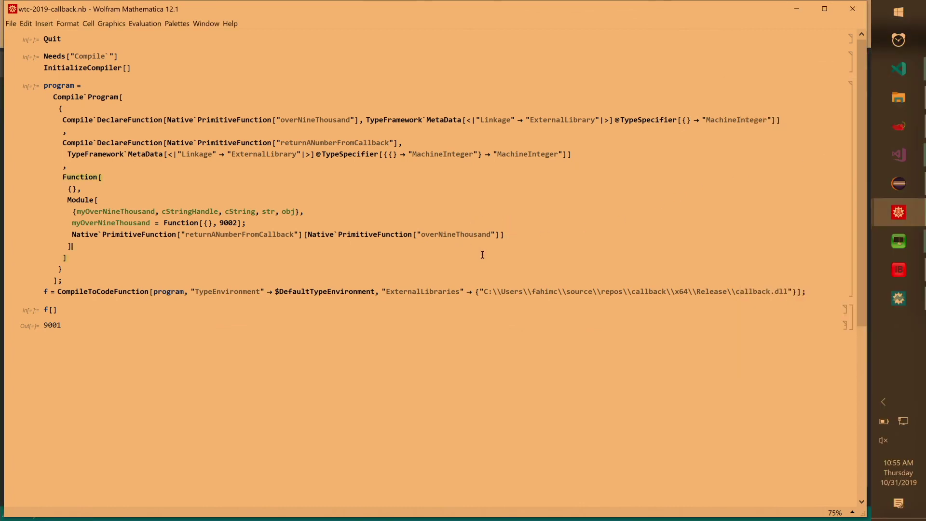
double_click(365, 234)
double_click(365, 233)
double_click(366, 232)
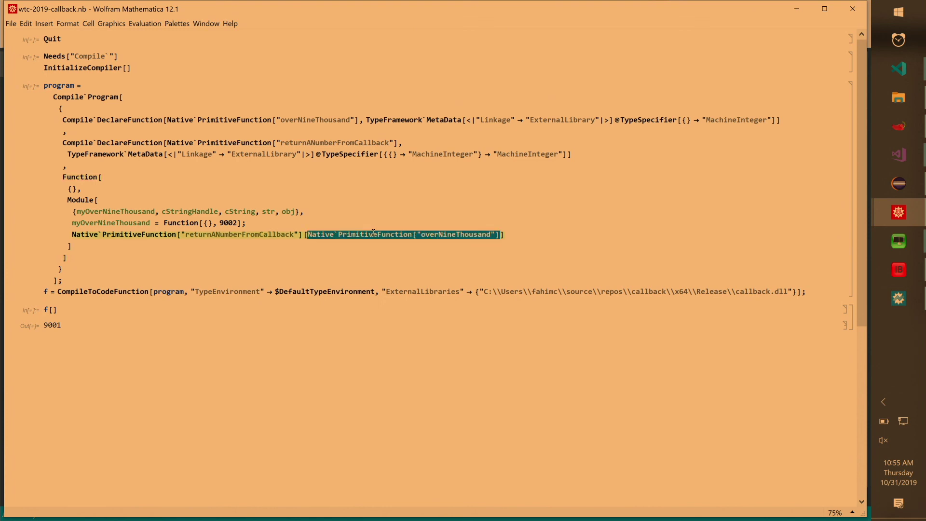
key("shift+Return")
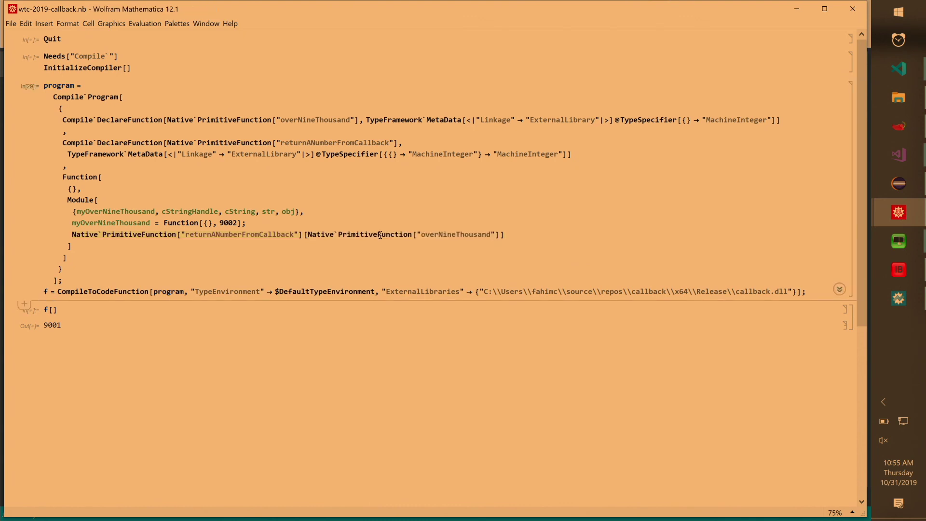
key("Down")
key("shift+Return")
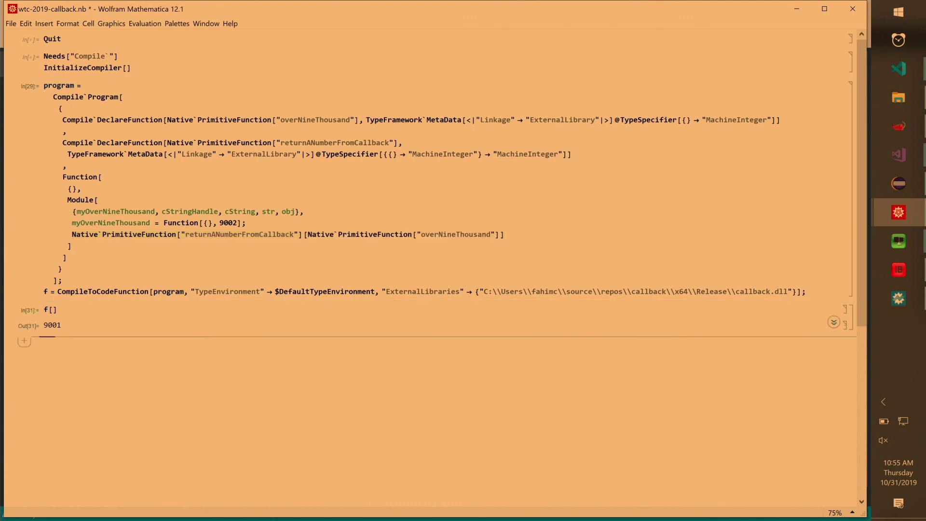
- Replace the callback argument with myOverNineThousand and re-evaluate so f[] returns 9002
left_click(94, 223)
triple_click(95, 223)
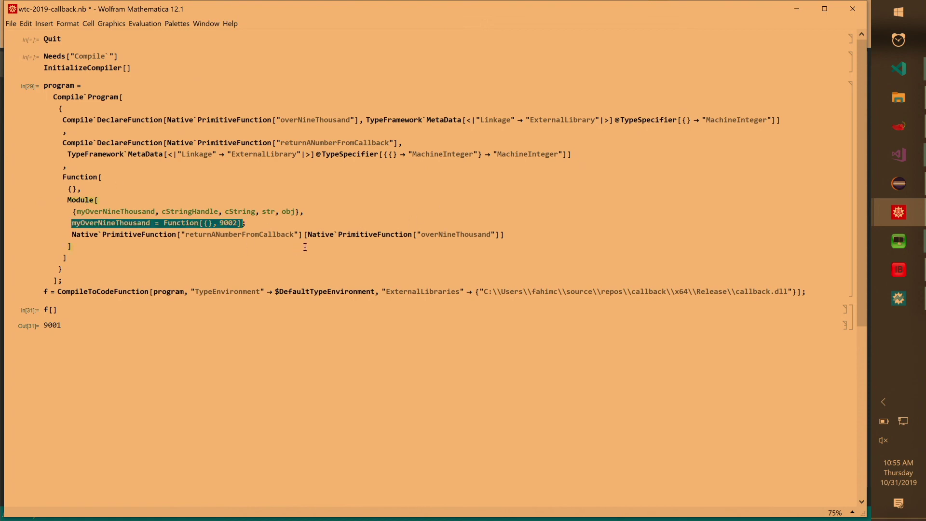
double_click(323, 237)
left_click(323, 237)
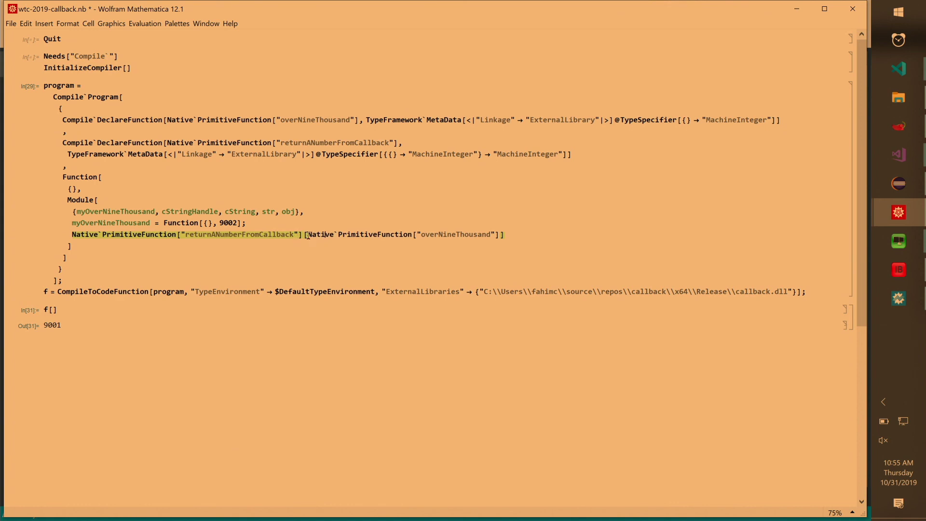
double_click(118, 223)
key("ctrl+c")
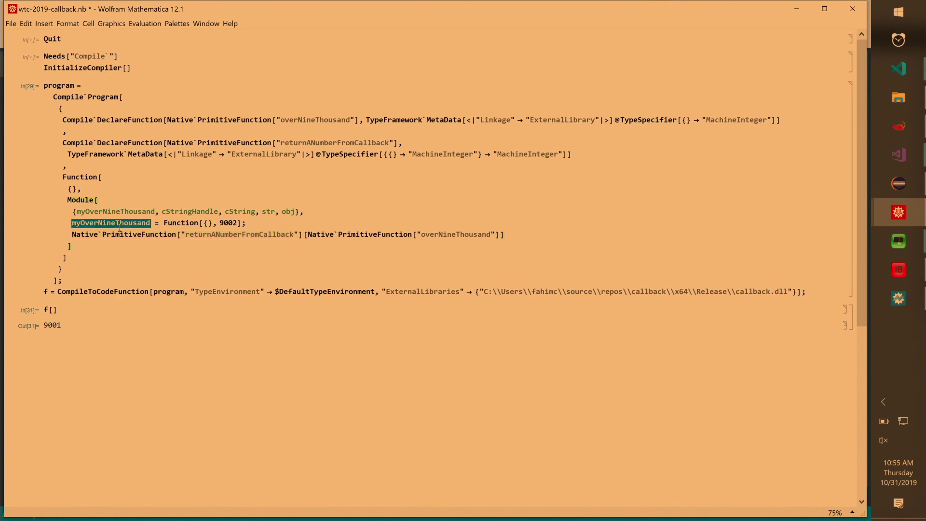
double_click(326, 236)
double_click(326, 236)
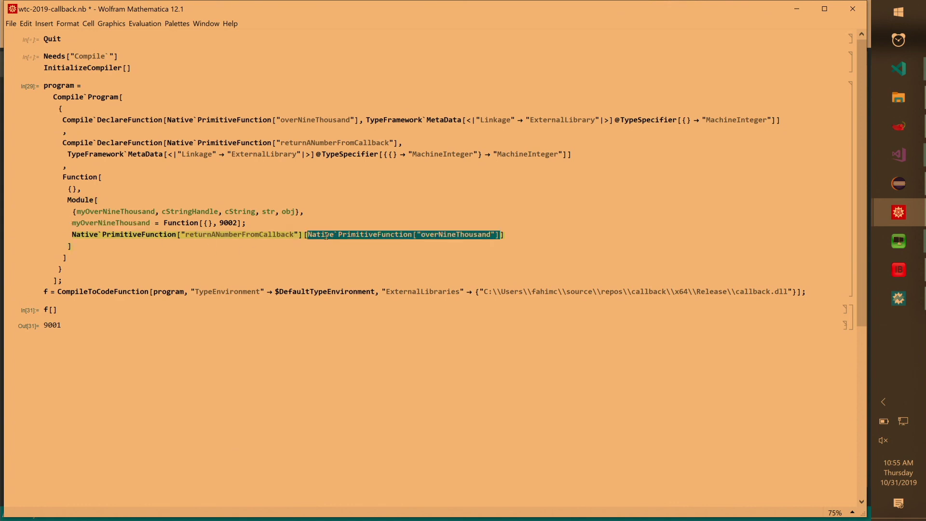
key("ctrl+v")
key("shift+Return")
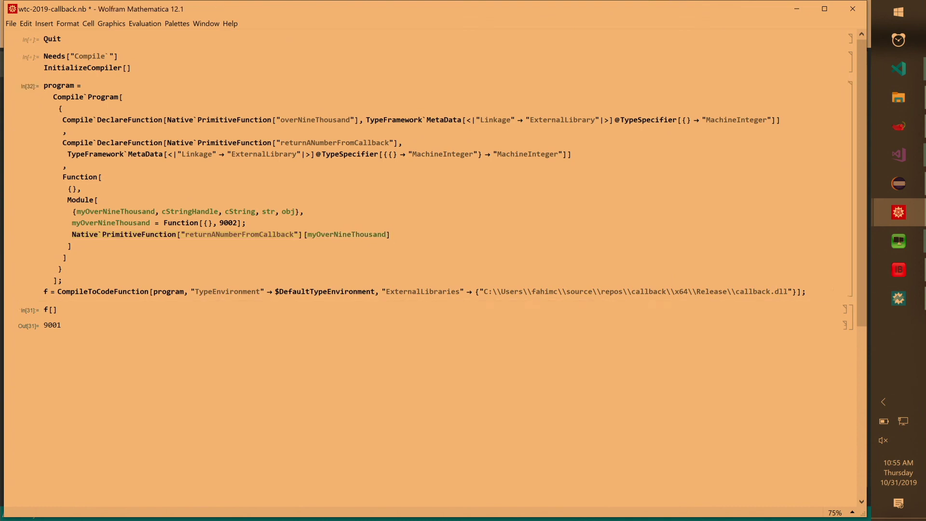
key("shift+Return")
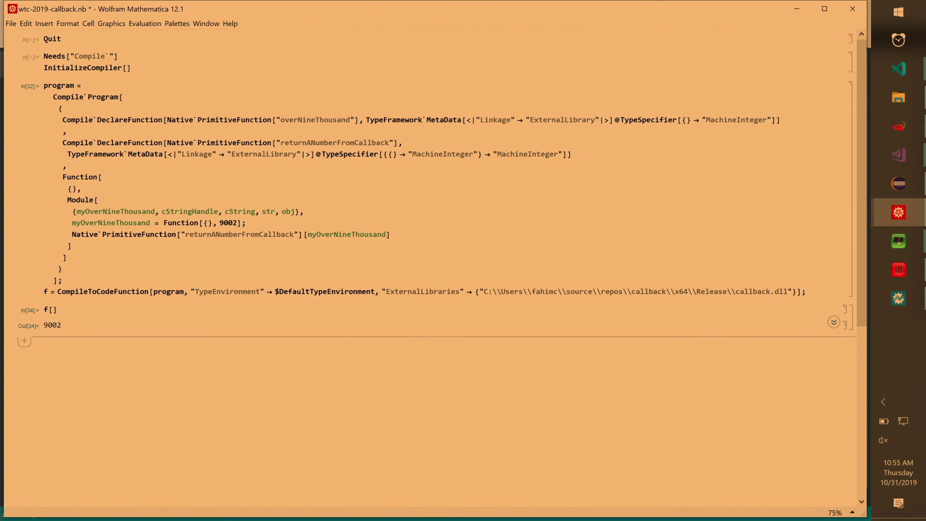
- Minimize the callback notebook, Visual Studio and the Mathematica slideshow to reveal Finance Platform's slide 41
left_click(796, 8)
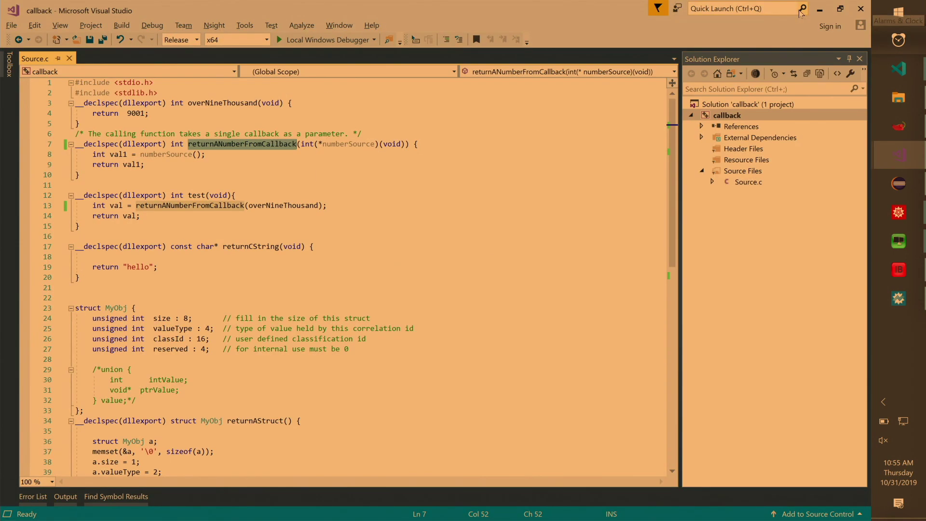
left_click(820, 10)
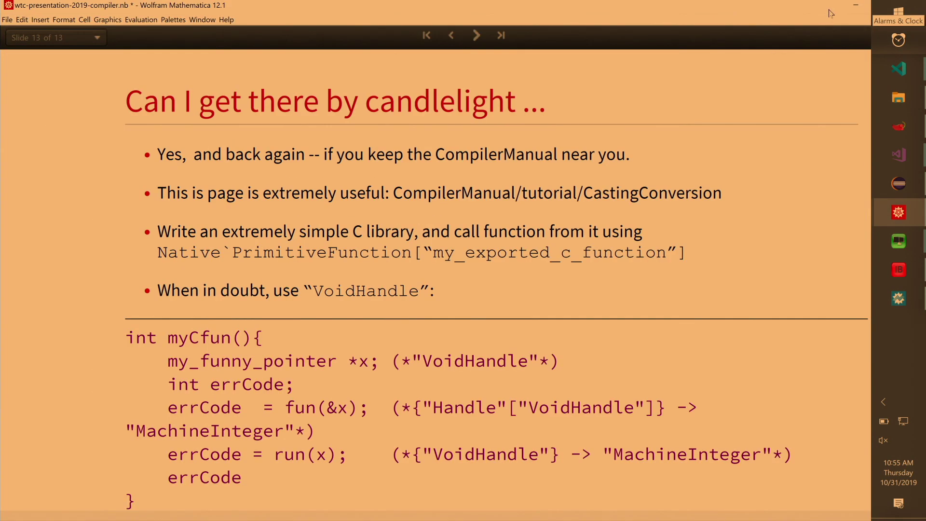
left_click(856, 5)
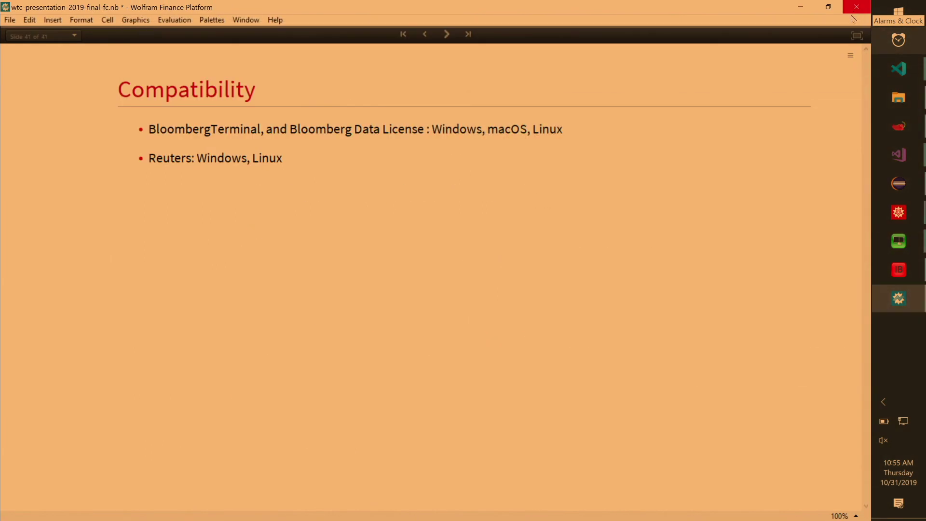